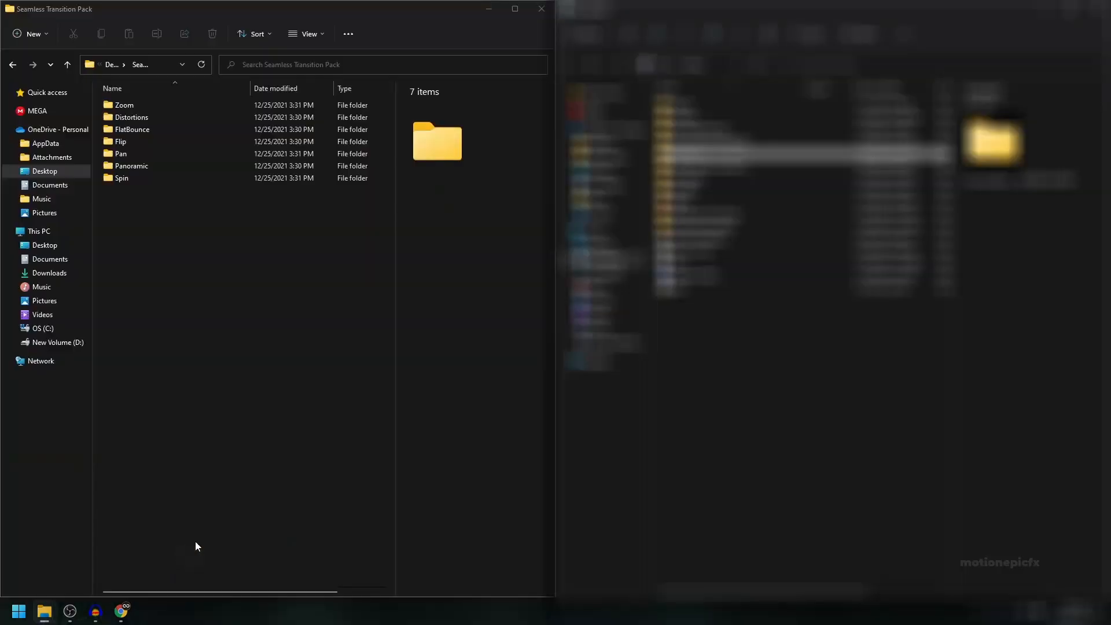
pyautogui.moveTo(149, 234); pyautogui.dragTo(127, 106)
pyautogui.click(165, 215)
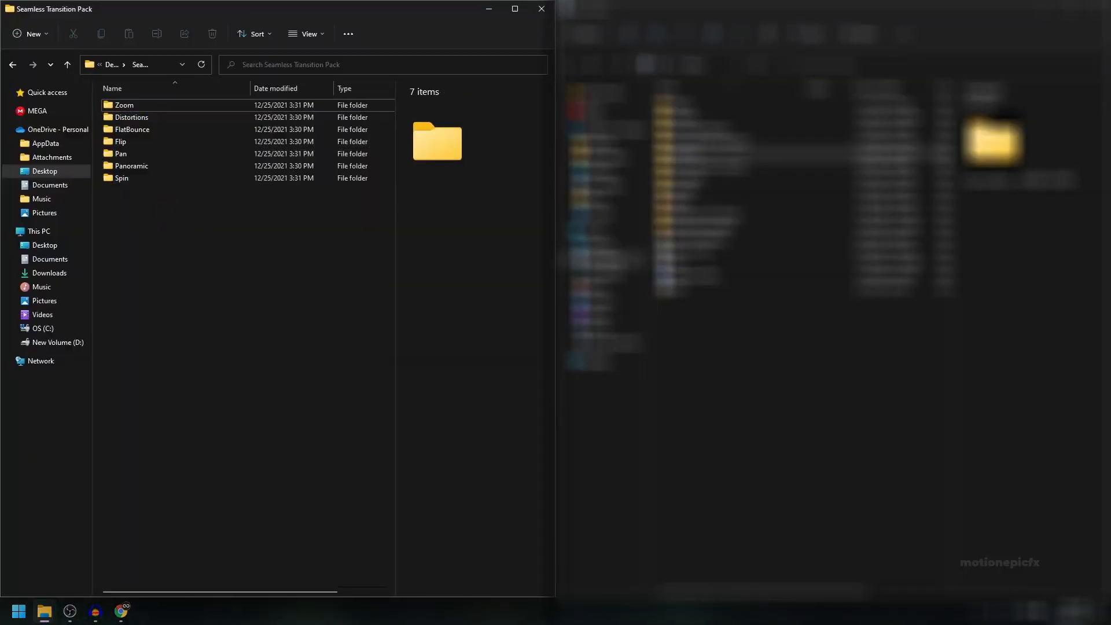
# Step: Open the Presets folder inside the HitFilm Express folder under Documents in the second File Explorer window
pyautogui.click(605, 259)
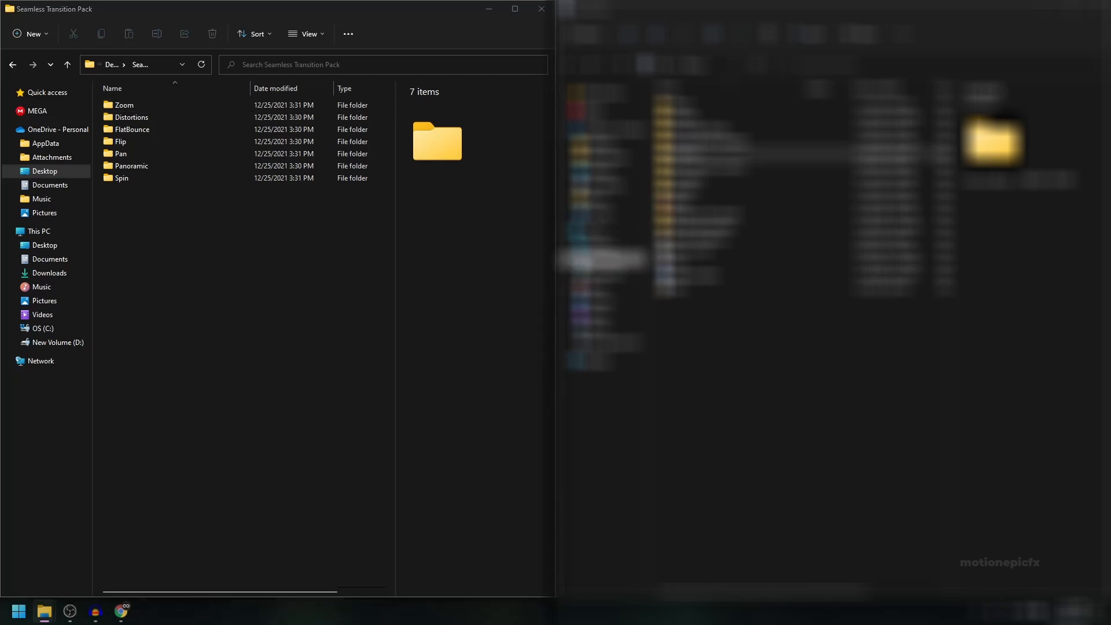
pyautogui.click(682, 106)
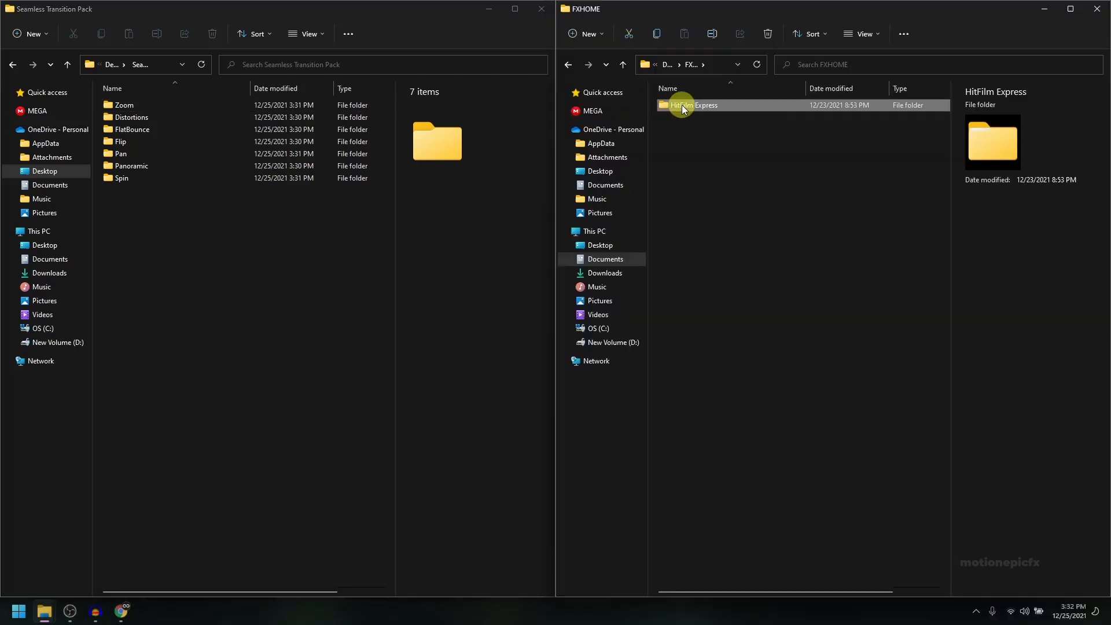
pyautogui.doubleClick(683, 107)
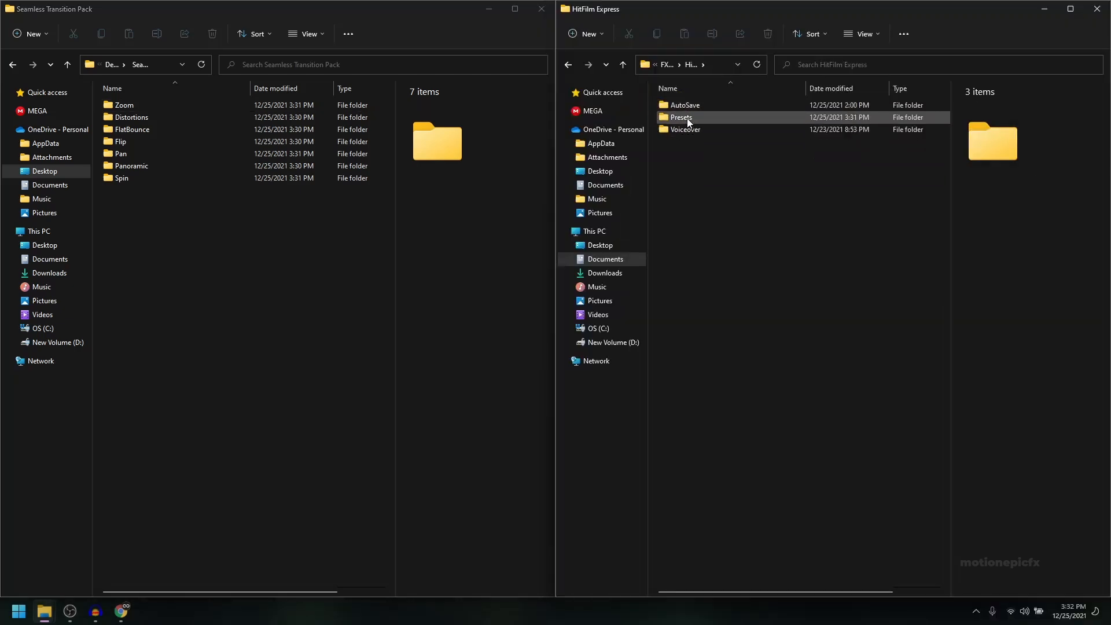
pyautogui.doubleClick(686, 118)
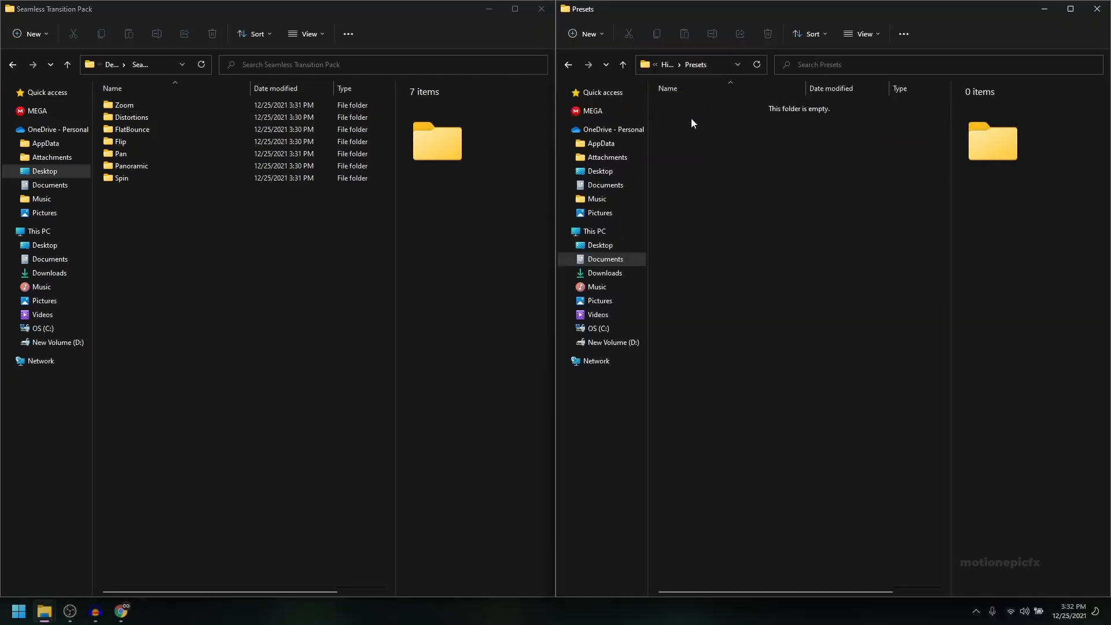
# Step: Copy all seven Seamless Transition Pack folders, from Zoom to Spin, into the HitFilm Express Presets folder
pyautogui.moveTo(105, 244); pyautogui.dragTo(173, 106)
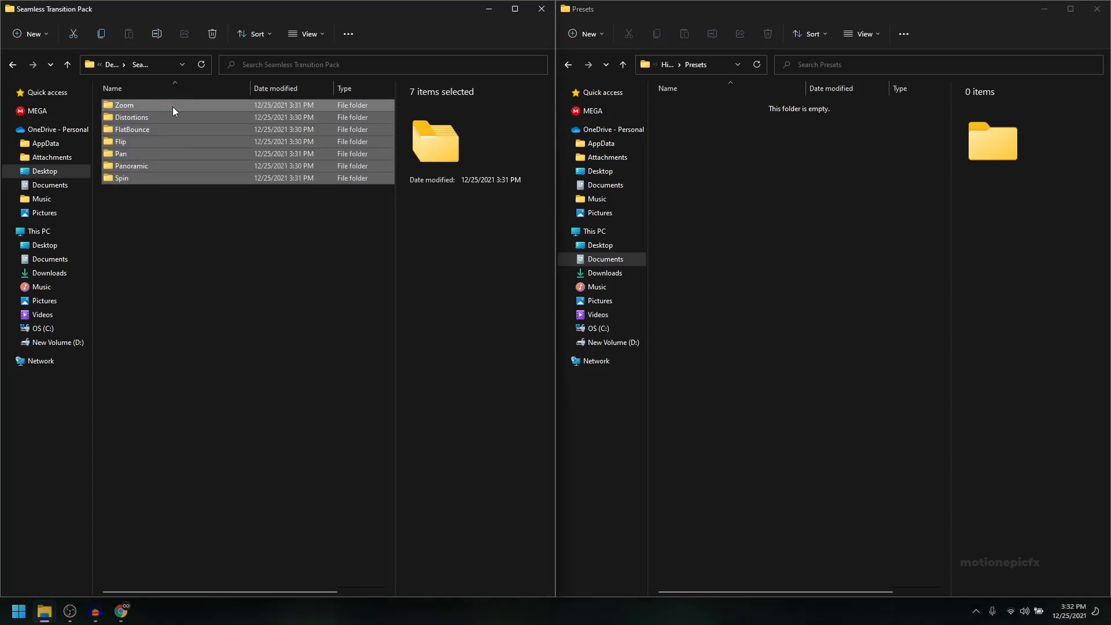
pyautogui.click(759, 171)
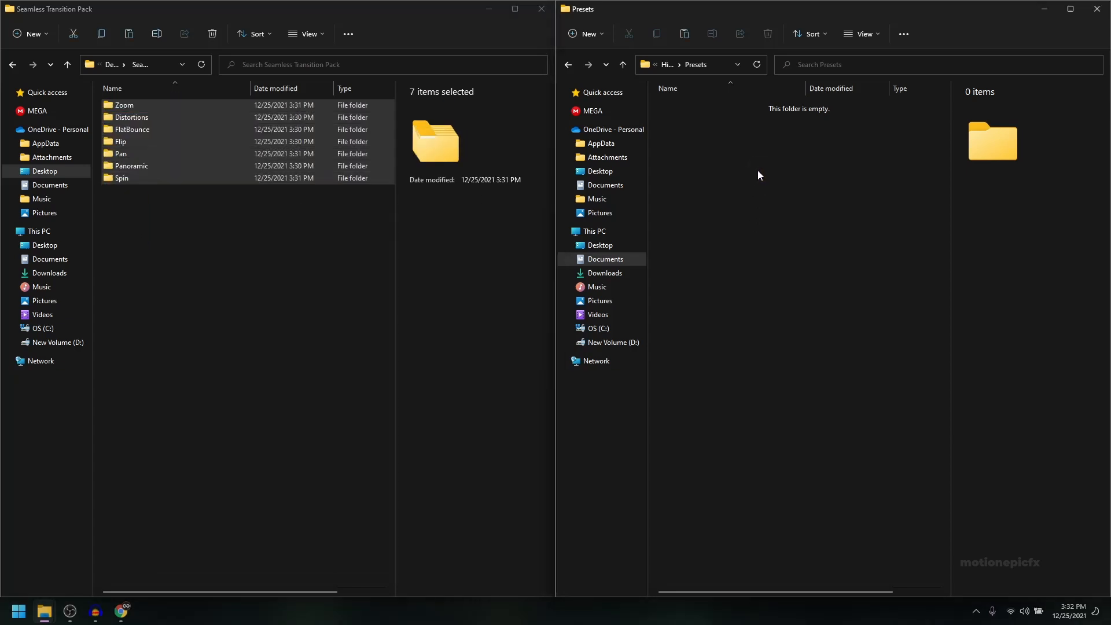
pyautogui.hotkey('ctrl', 'v')
pyautogui.click(755, 227)
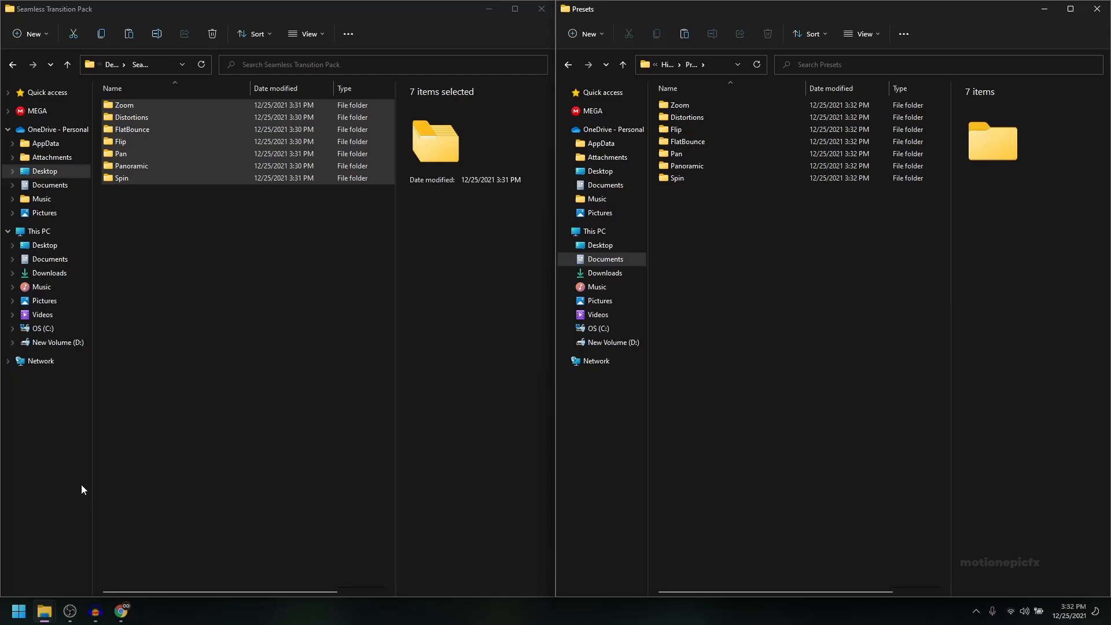
# Step: Launch HitFilm Express and dismiss the recovered projects list
pyautogui.click(19, 611)
pyautogui.click(116, 350)
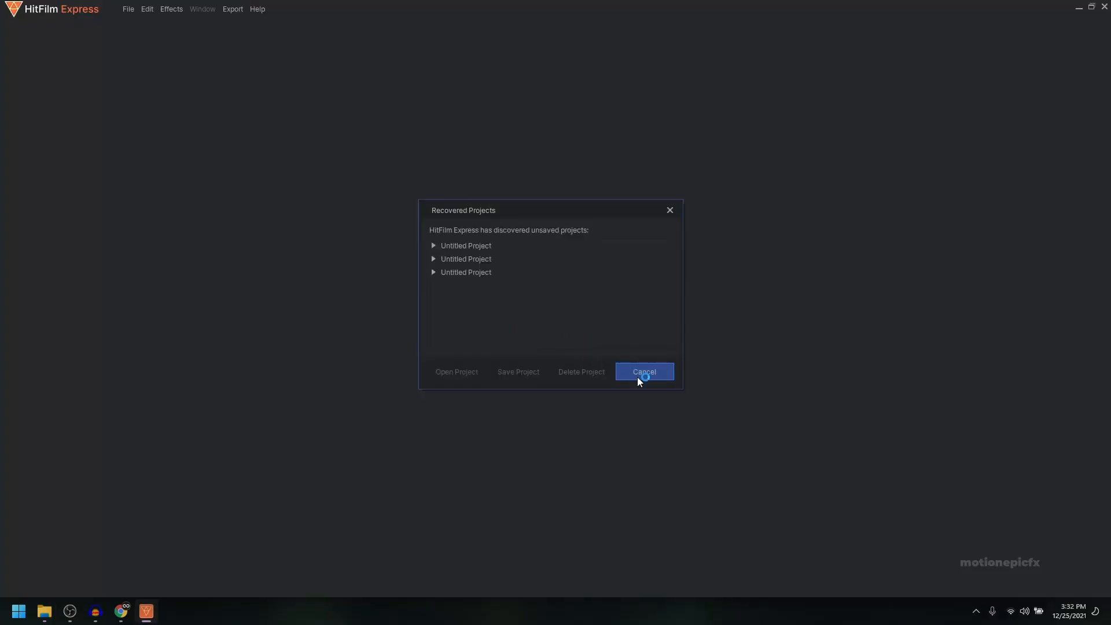
pyautogui.click(642, 371)
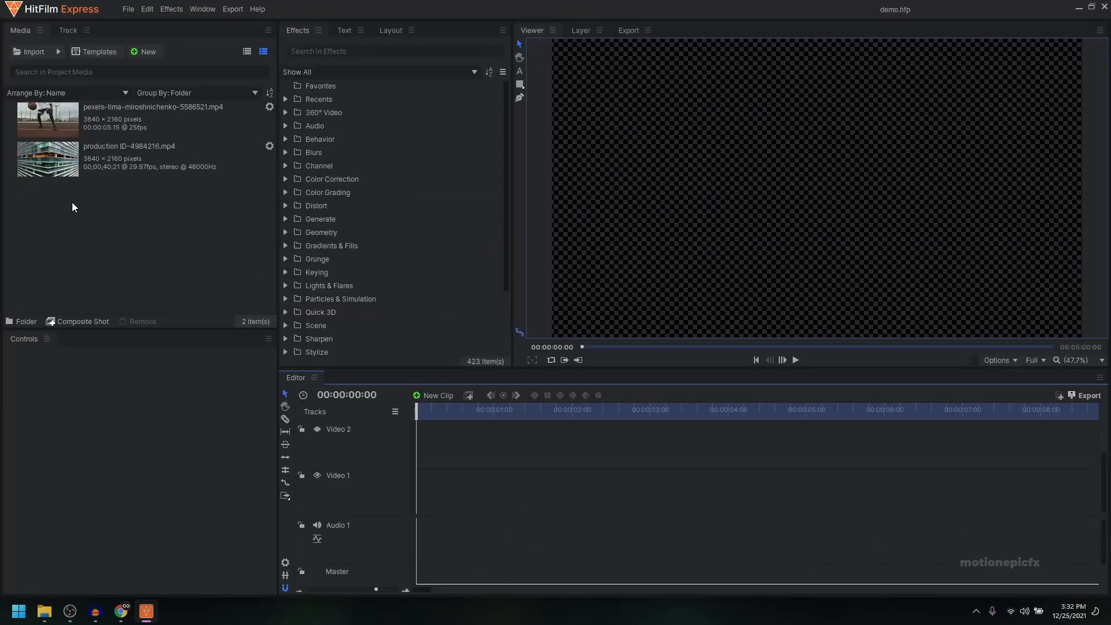
# Step: Place the pexels-tima-miroshnichenko-5586521.mp4 basketball clip at the start of the Video 1 track
pyautogui.click(82, 112)
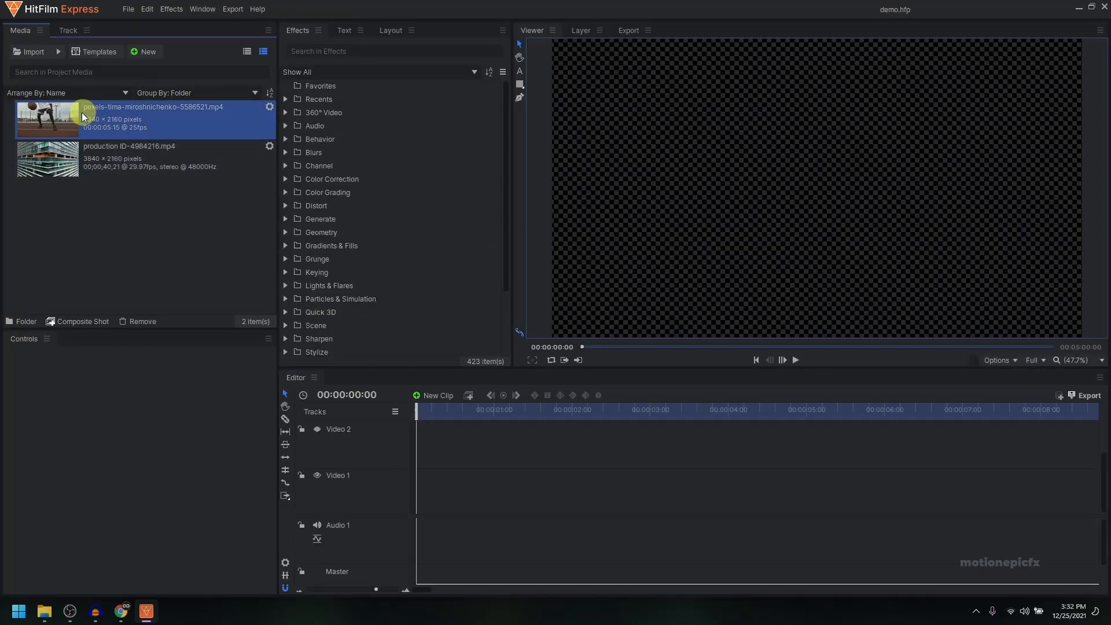
pyautogui.moveTo(87, 140); pyautogui.dragTo(421, 498)
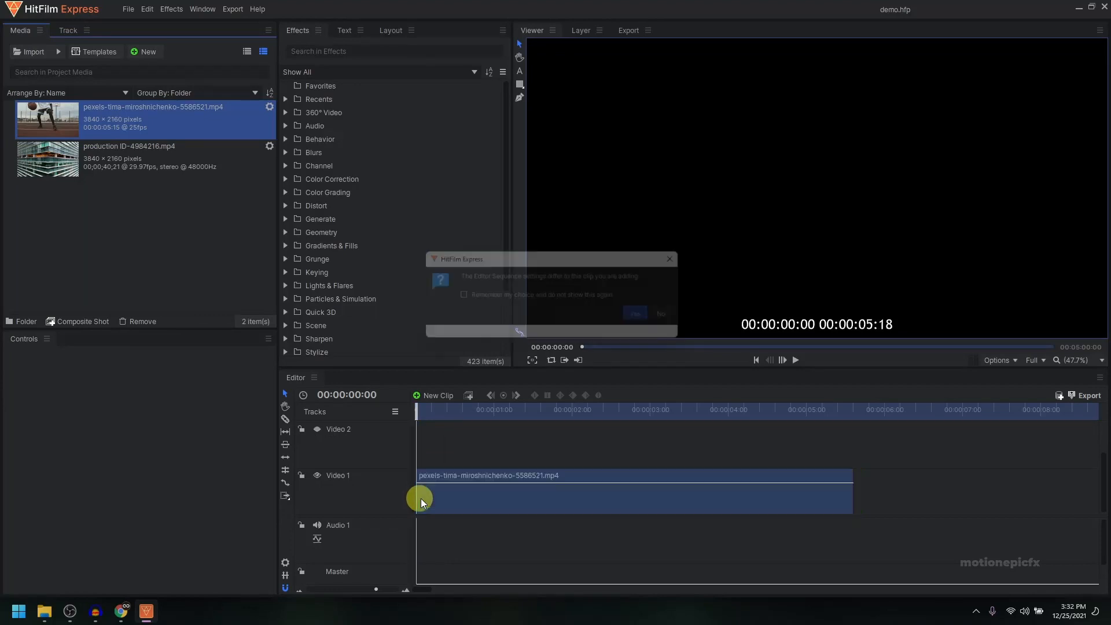
pyautogui.click(648, 330)
# Step: Fit the basketball clip to the frame and shorten it to about 2 seconds
pyautogui.rightClick(494, 488)
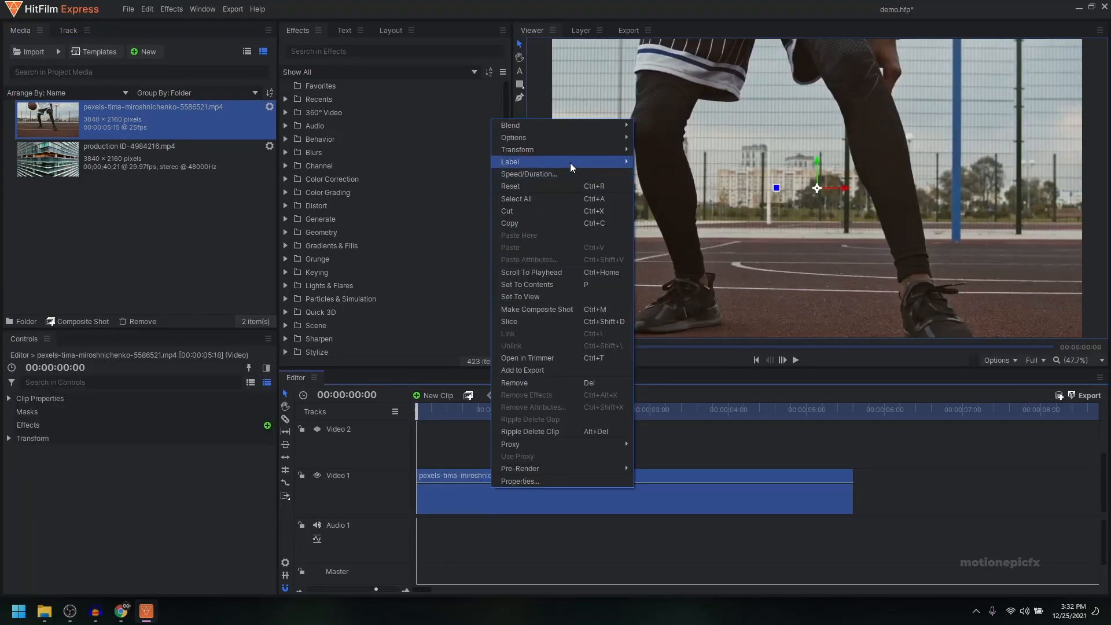
pyautogui.moveTo(594, 151)
pyautogui.click(662, 149)
pyautogui.moveTo(508, 412); pyautogui.dragTo(546, 415)
# Step: Expand the Presets category of the effects library to list the installed transition folders
pyautogui.scroll(-2, 343, 212)
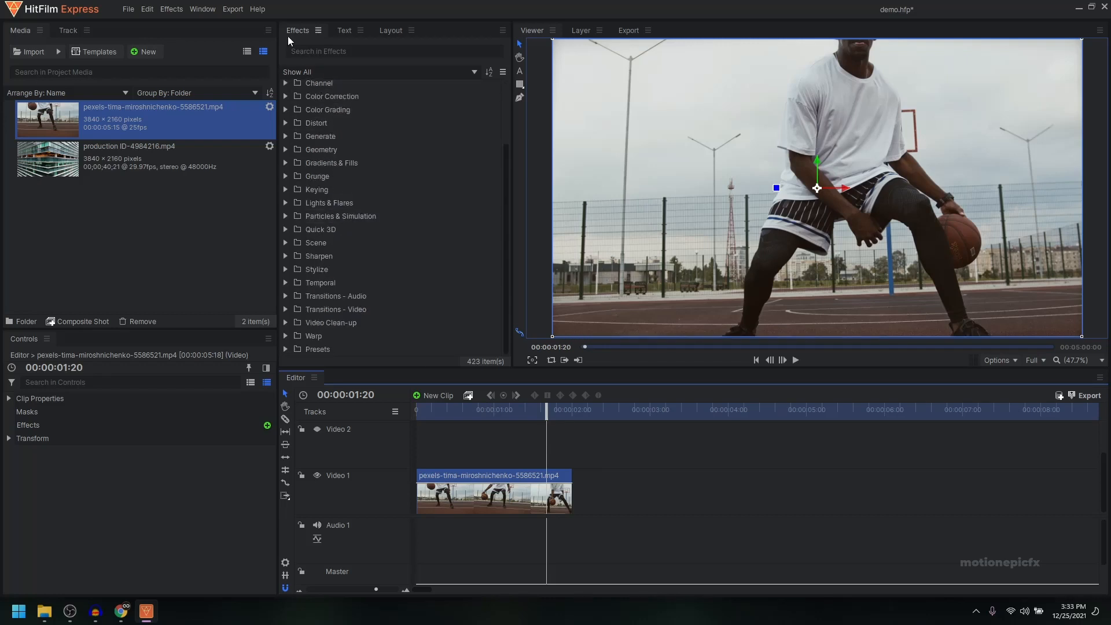
pyautogui.click(284, 349)
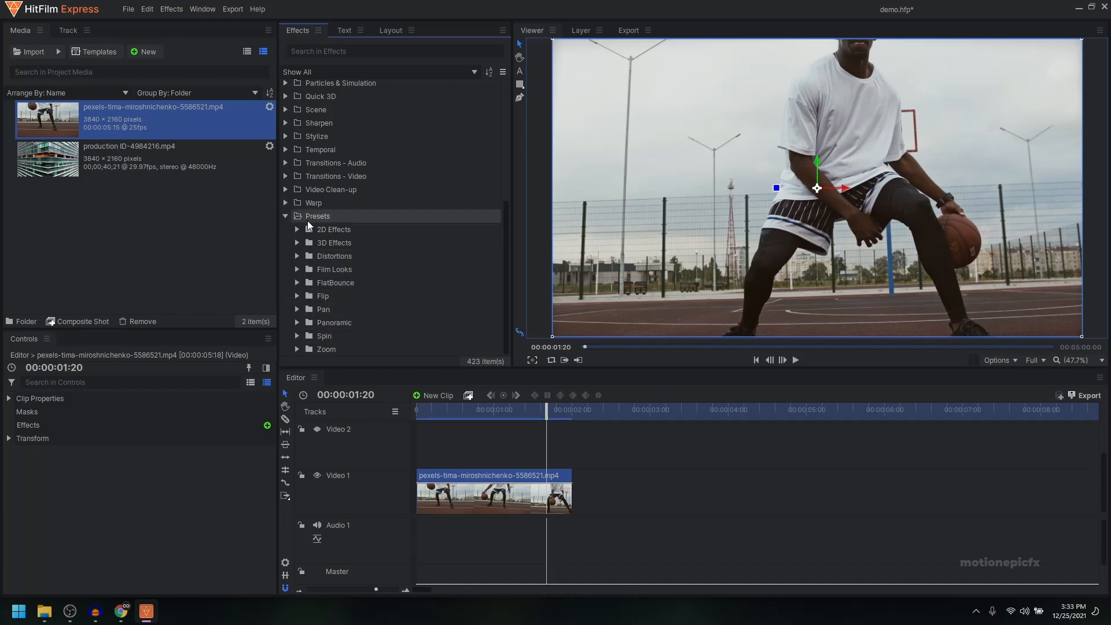
# Step: Add production ID-4984216.mp4 directly after the basketball clip on Video 1 and fit it to the frame
pyautogui.moveTo(42, 154); pyautogui.dragTo(584, 492)
pyautogui.rightClick(596, 492)
pyautogui.moveTo(704, 156)
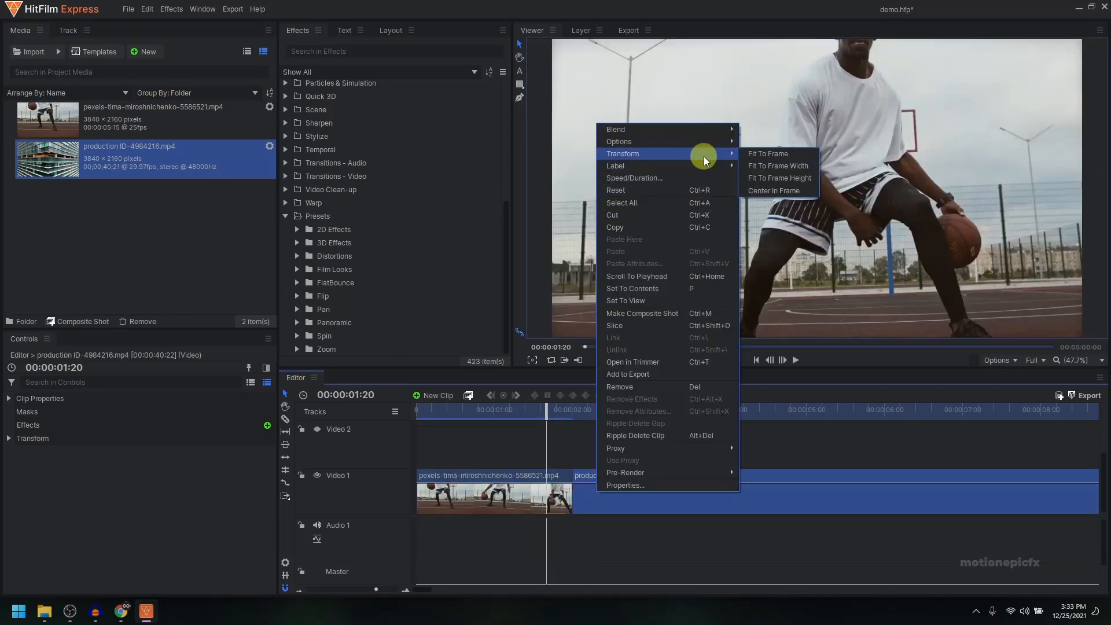
pyautogui.click(757, 155)
pyautogui.moveTo(581, 418); pyautogui.dragTo(527, 430)
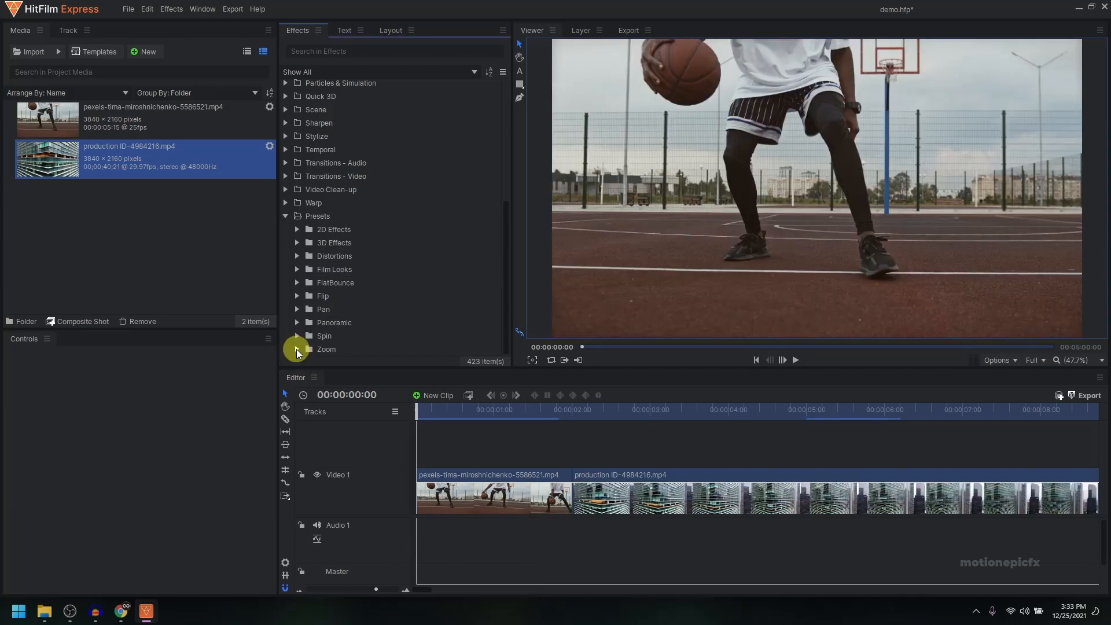
# Step: Add the Zoom [Clip1] preset as a grade clip on Video 2, trimmed to the basketball clip's last second (00:00:01:00 to the cut)
pyautogui.click(296, 349)
pyautogui.click(349, 335)
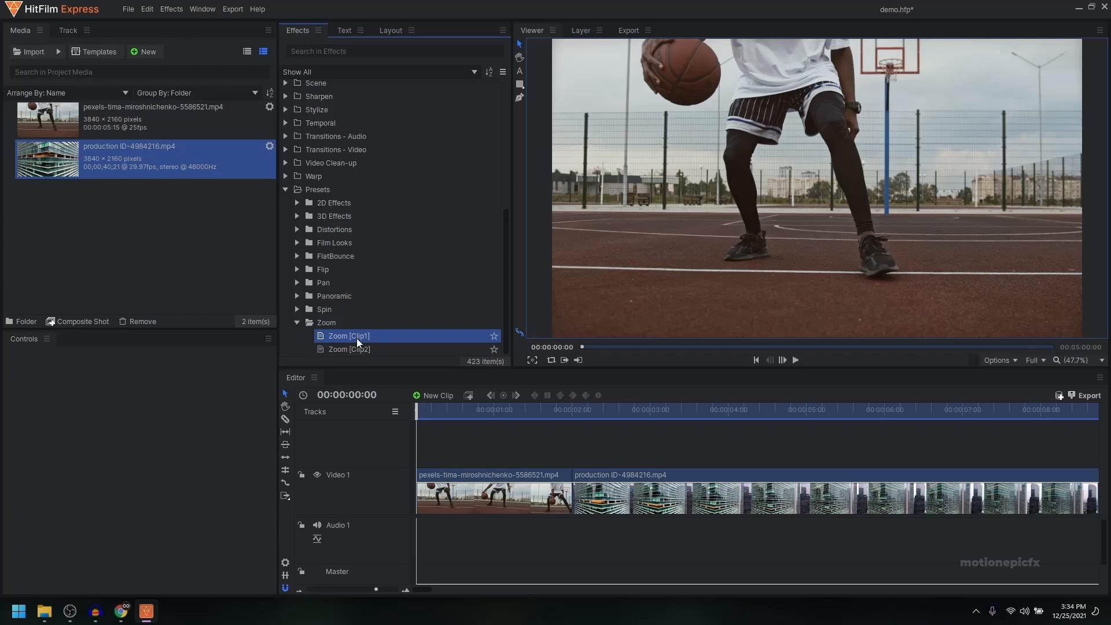
pyautogui.moveTo(363, 336); pyautogui.dragTo(417, 450)
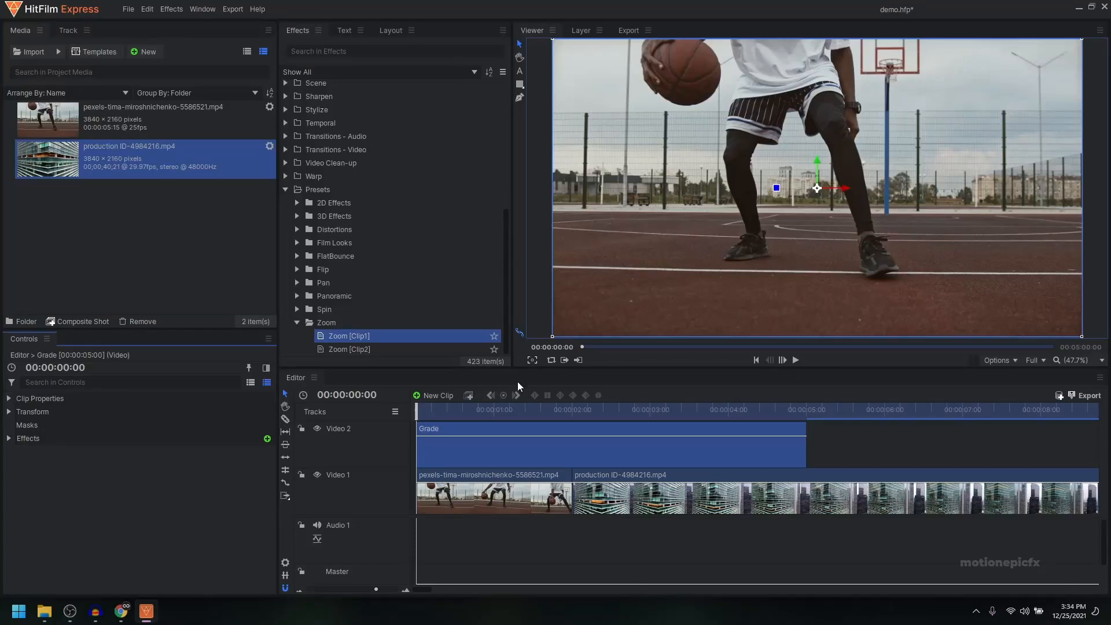
pyautogui.moveTo(480, 413); pyautogui.dragTo(493, 411)
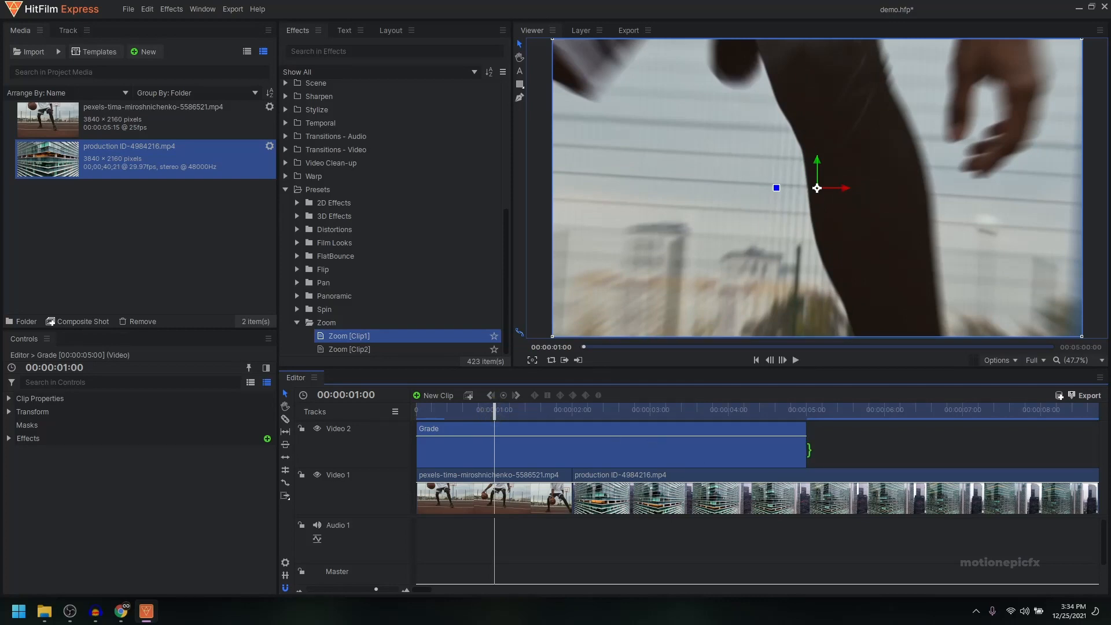
pyautogui.moveTo(809, 450); pyautogui.dragTo(530, 451)
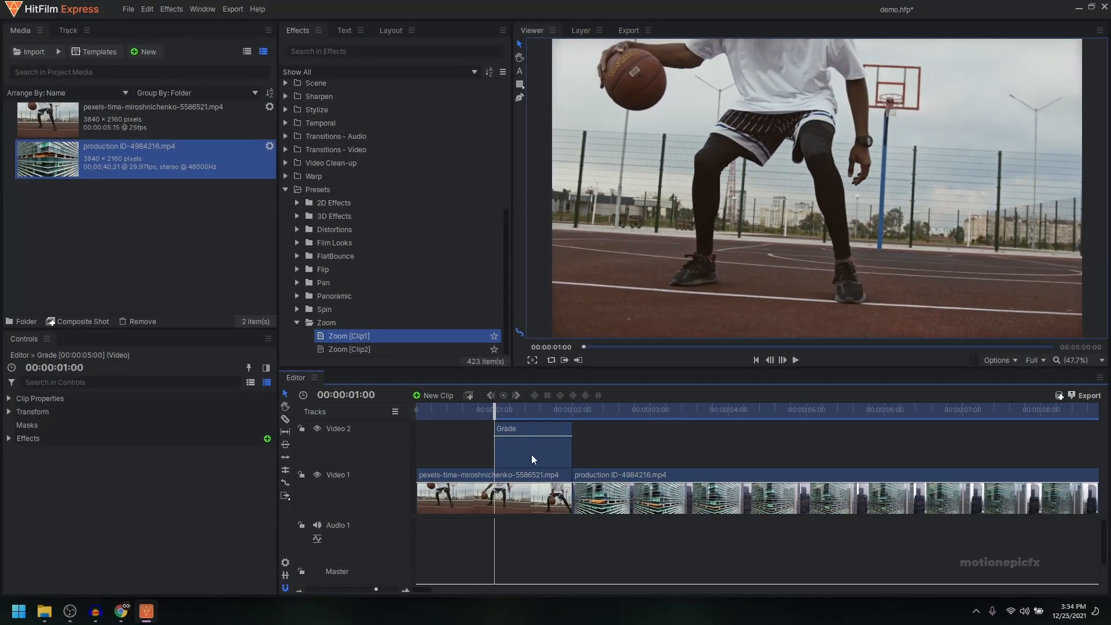
# Step: Add the Zoom [Clip2] preset as a one-second grade clip on Video 2, starting at the cut over the building clip
pyautogui.click(349, 349)
pyautogui.moveTo(341, 350); pyautogui.dragTo(496, 437)
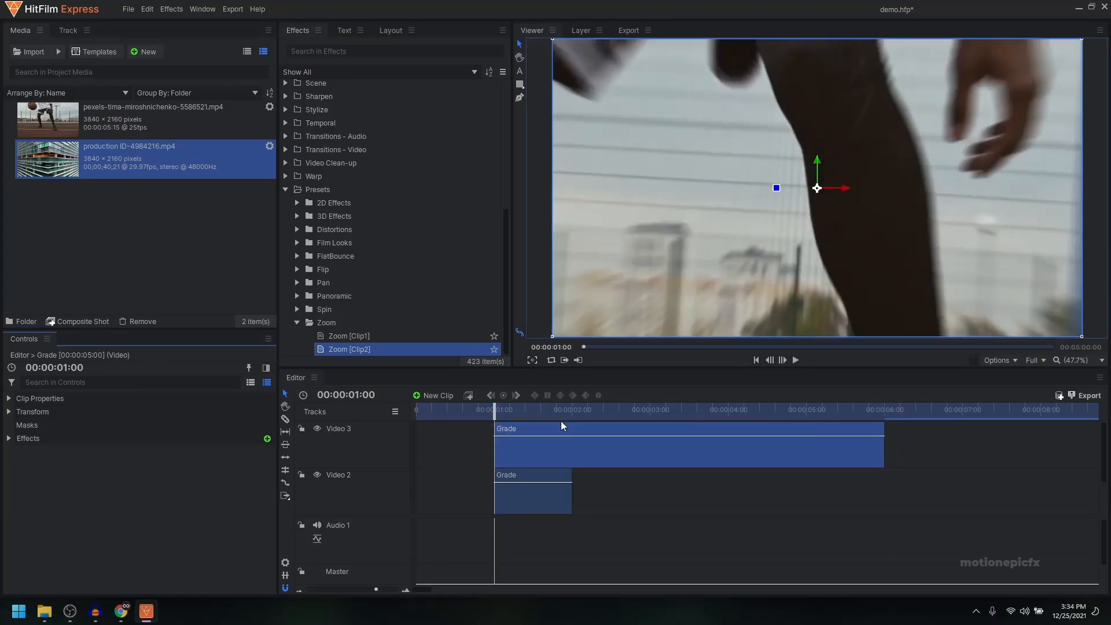
pyautogui.moveTo(885, 446); pyautogui.dragTo(607, 470)
pyautogui.scroll(-1, 634, 487)
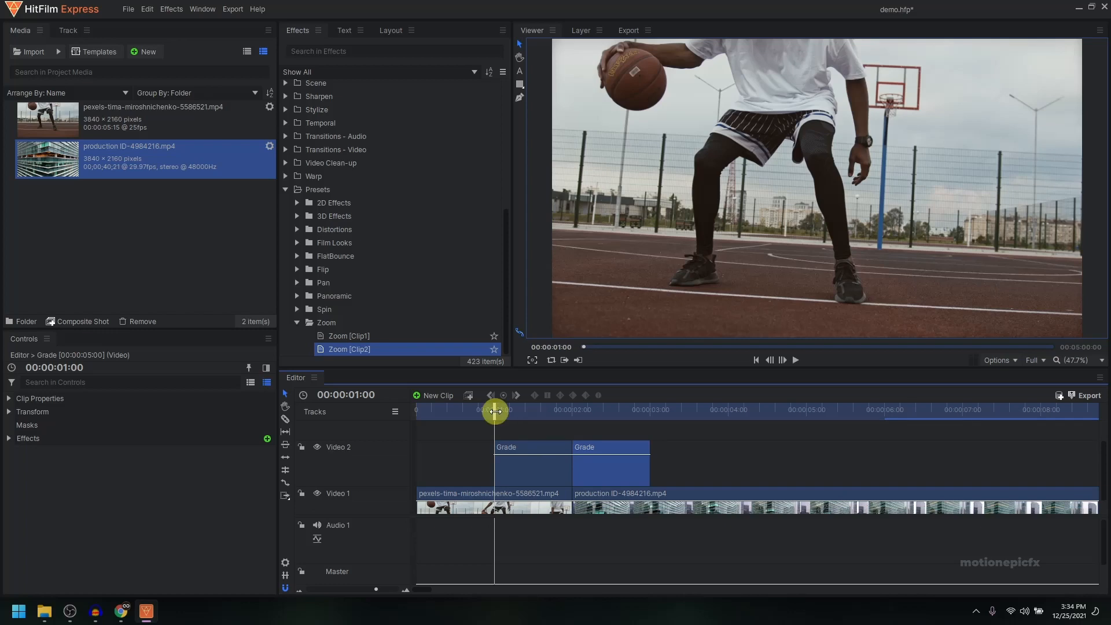
# Step: Play back the zoom transition across the cut between the two clips
pyautogui.moveTo(495, 411); pyautogui.dragTo(507, 435)
pyautogui.press('space')
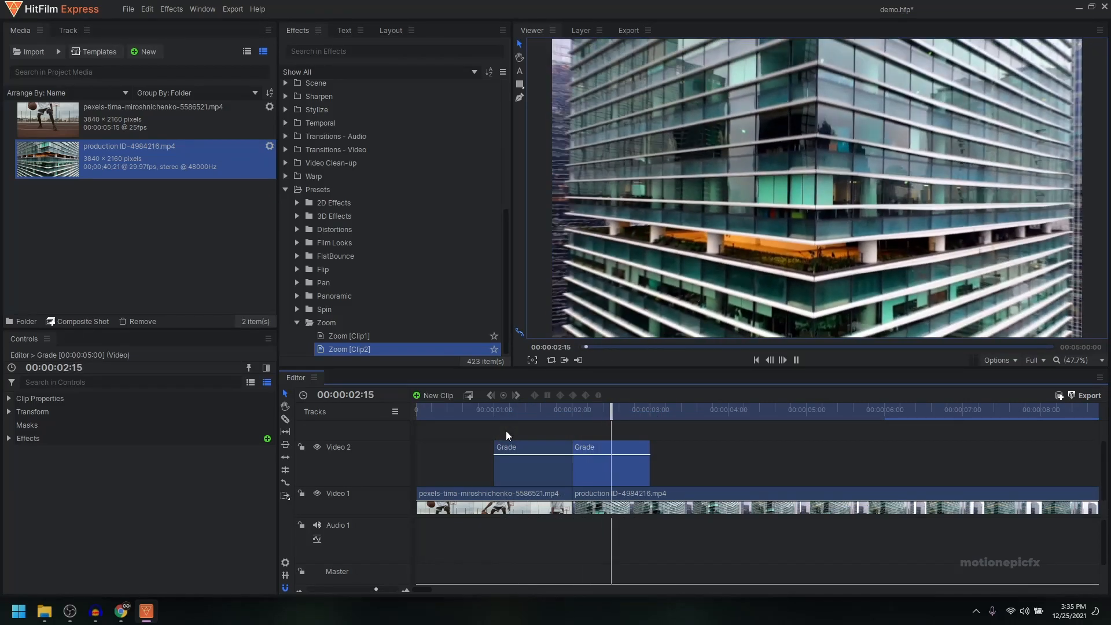
pyautogui.press('space')
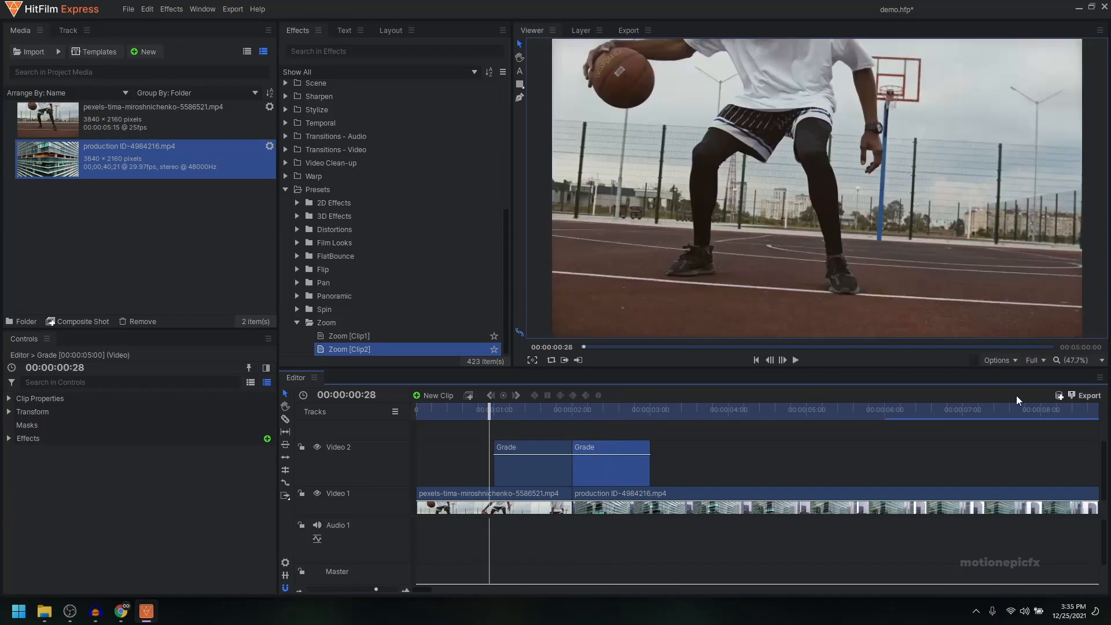
# Step: Create a timeline cache and replay the zoom transition from about one second
pyautogui.click(1058, 395)
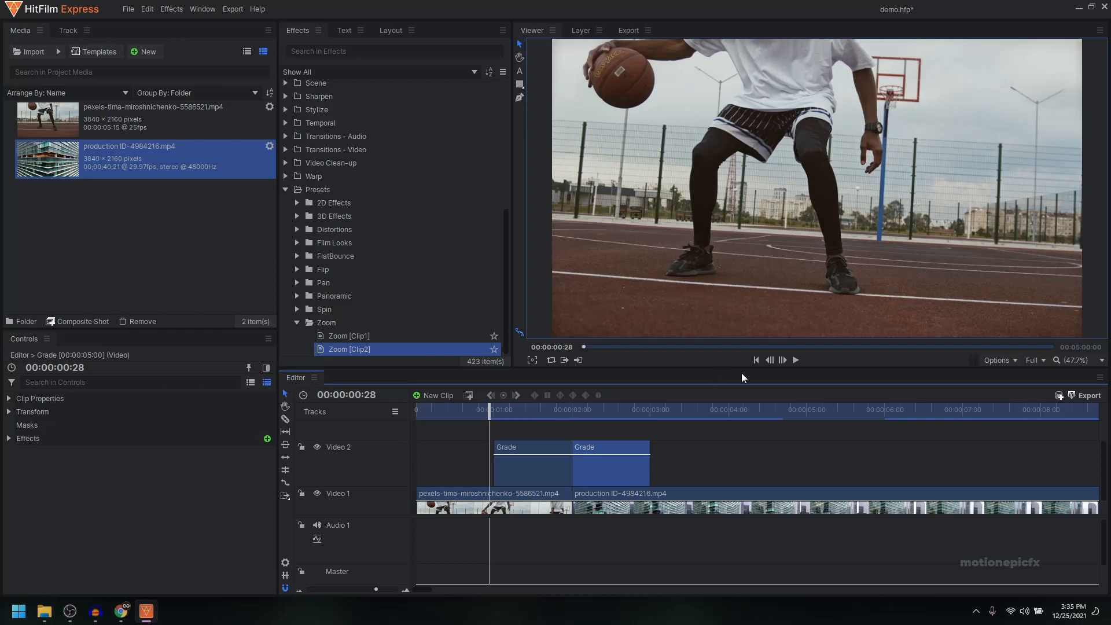
pyautogui.click(796, 360)
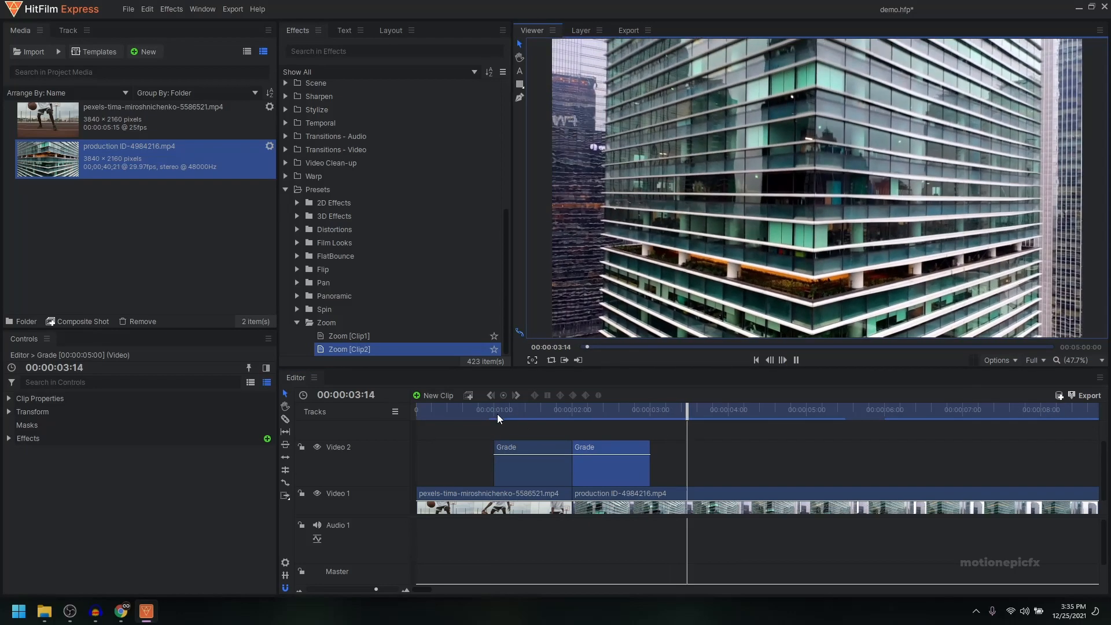
pyautogui.click(494, 409)
pyautogui.press('space')
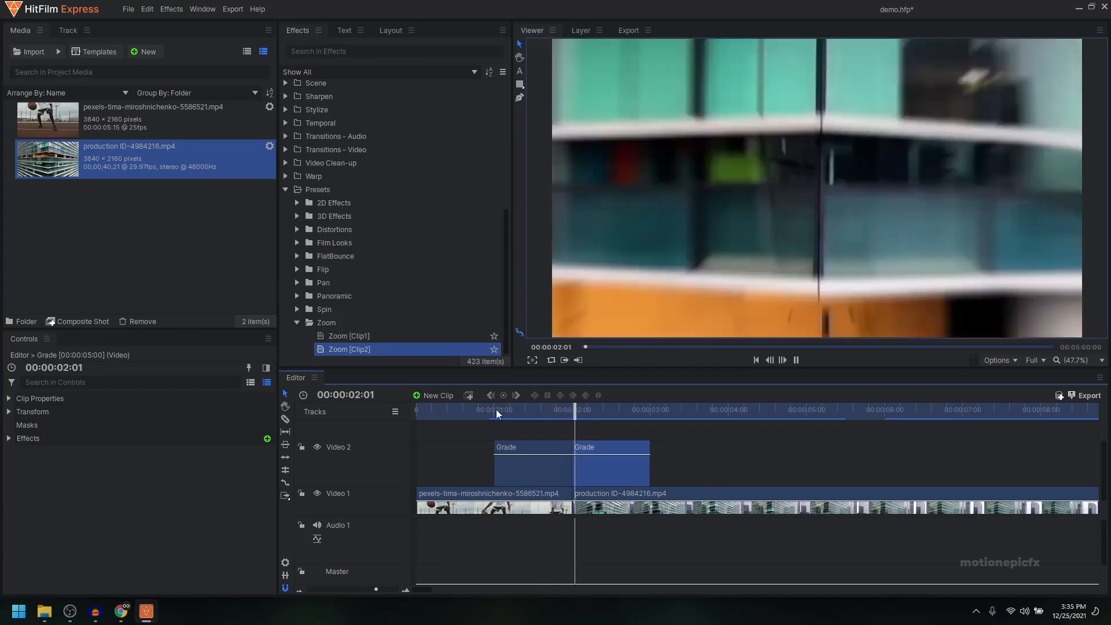
pyautogui.press('space')
# Step: Inspect the Zoom [Clip1] and mBlur effects applied to the first grade clip on Video 2
pyautogui.click(542, 463)
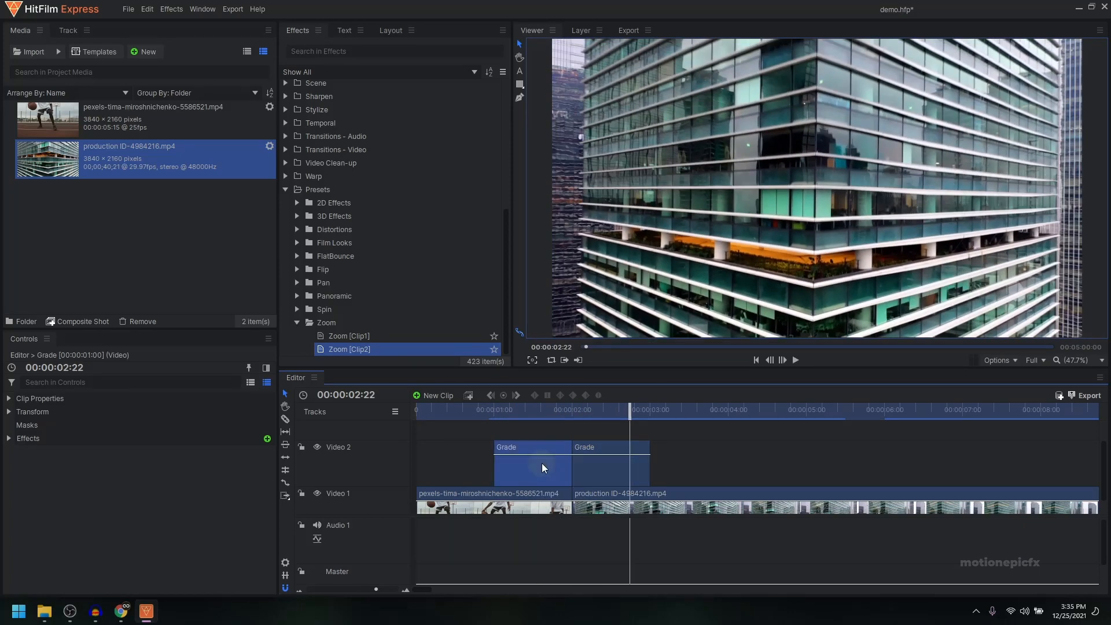
pyautogui.click(546, 409)
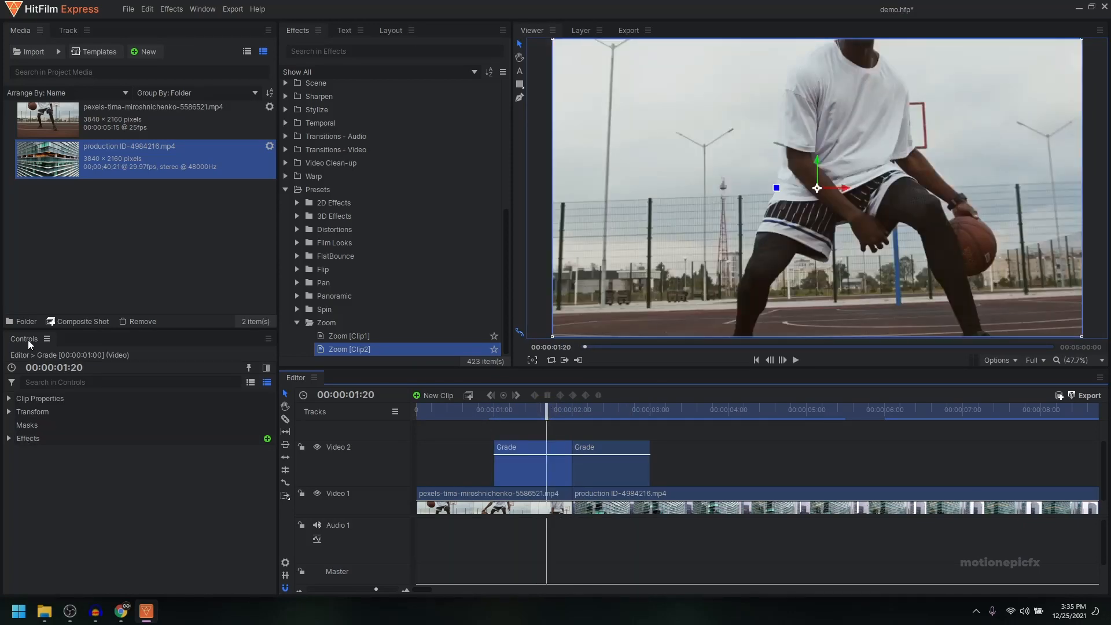
pyautogui.click(10, 439)
pyautogui.click(63, 453)
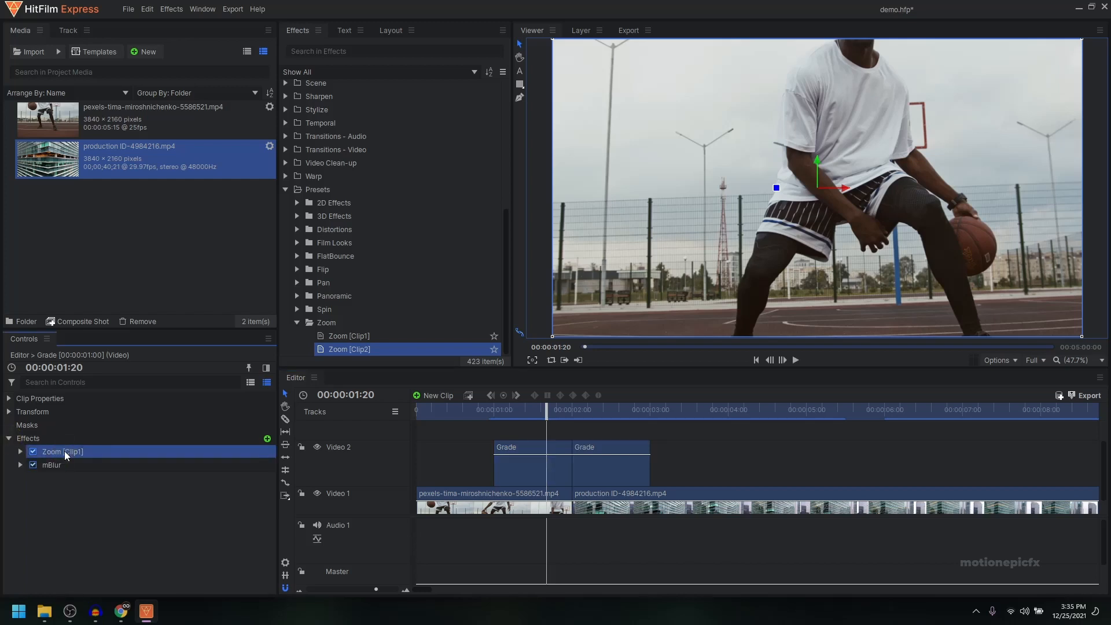
pyautogui.click(61, 465)
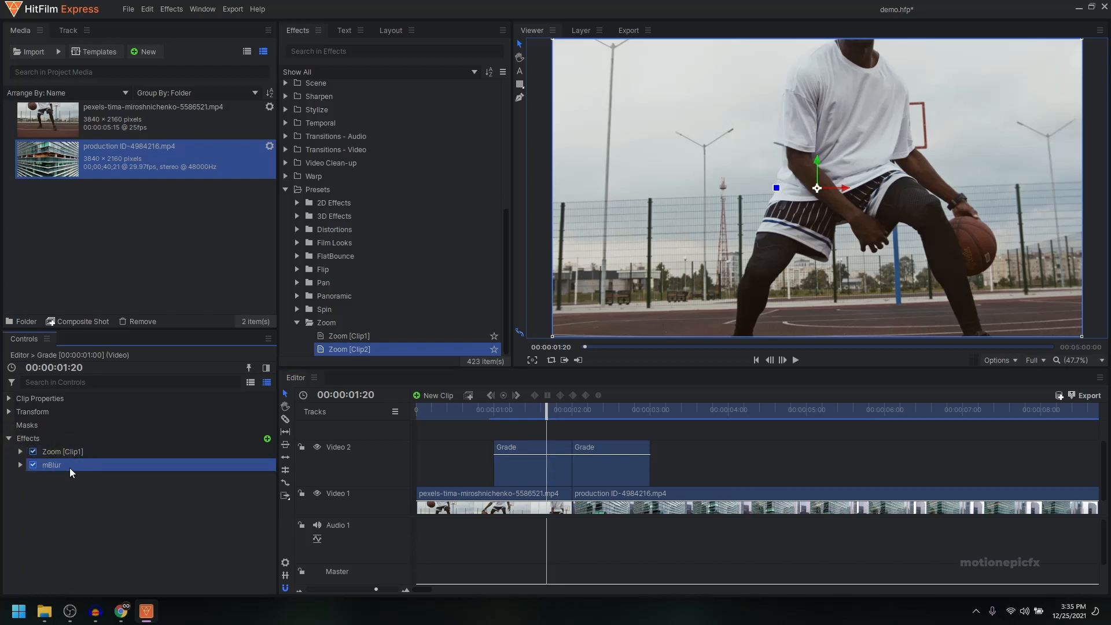
# Step: Compare the frame at 00:00:01:28 with the first grade clip's mBlur effect disabled and re-enabled
pyautogui.moveTo(547, 412); pyautogui.dragTo(570, 427)
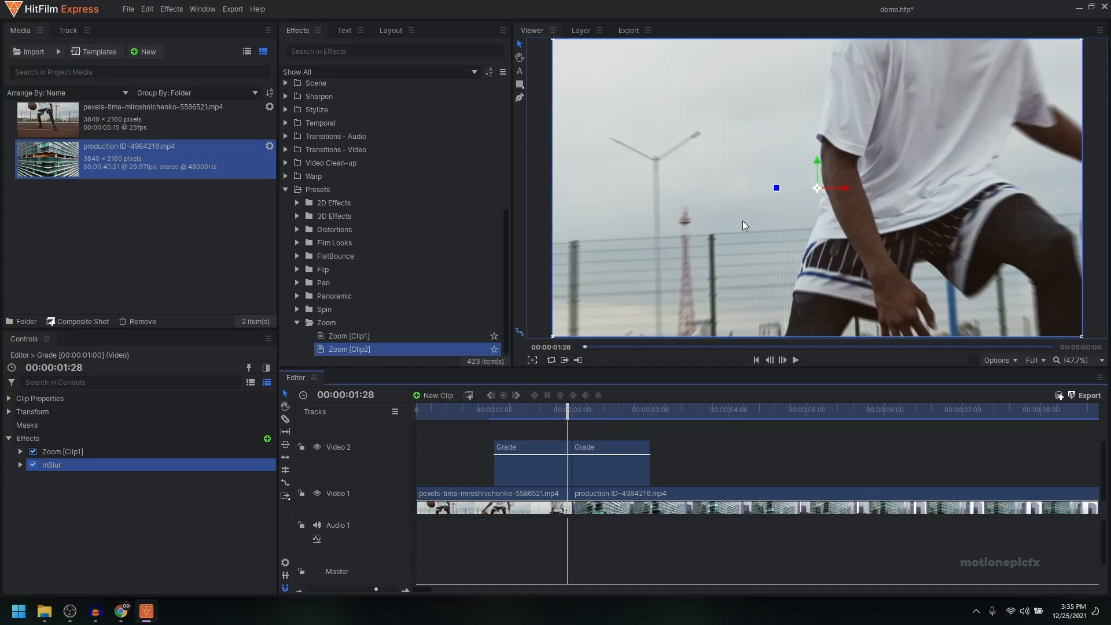
pyautogui.click(33, 465)
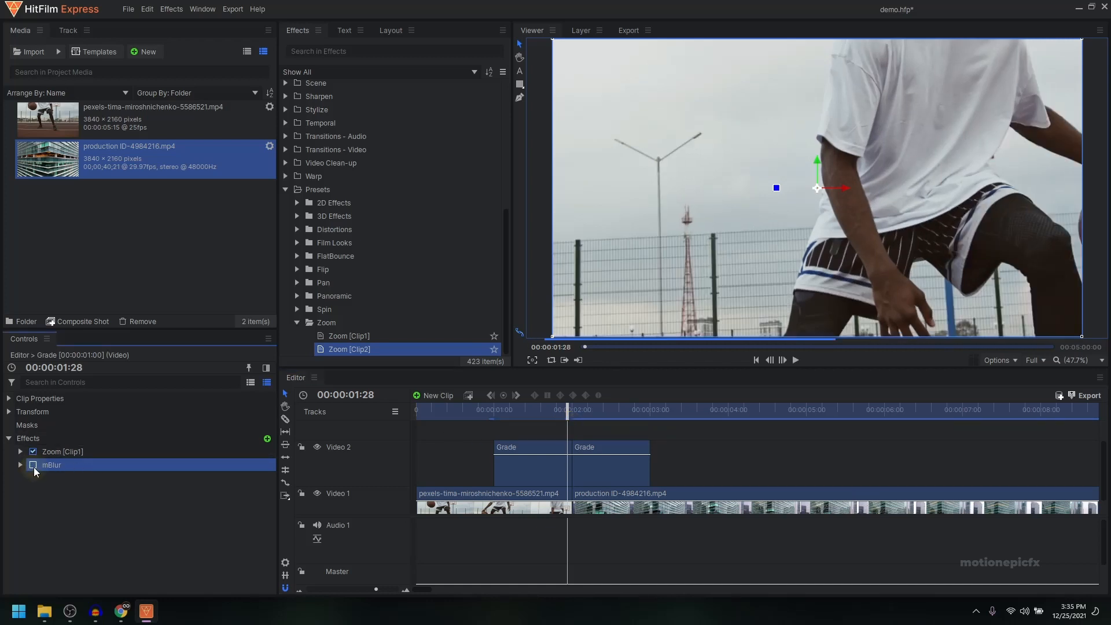
pyautogui.click(33, 466)
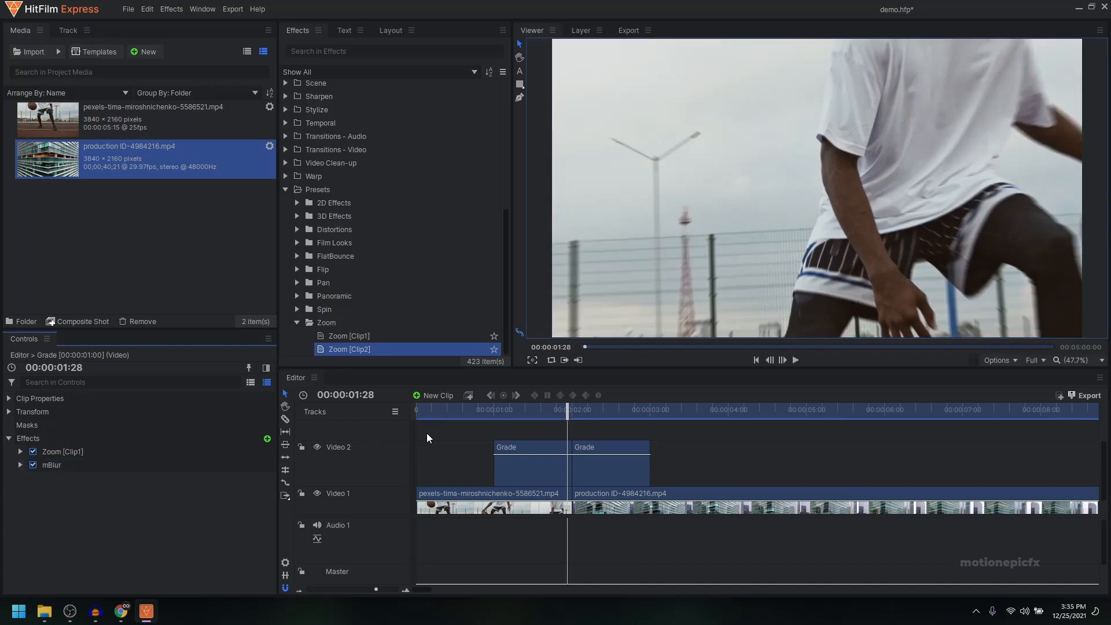
# Step: Duplicate the mBlur effect on both the first and second grade clips on Video 2
pyautogui.rightClick(64, 466)
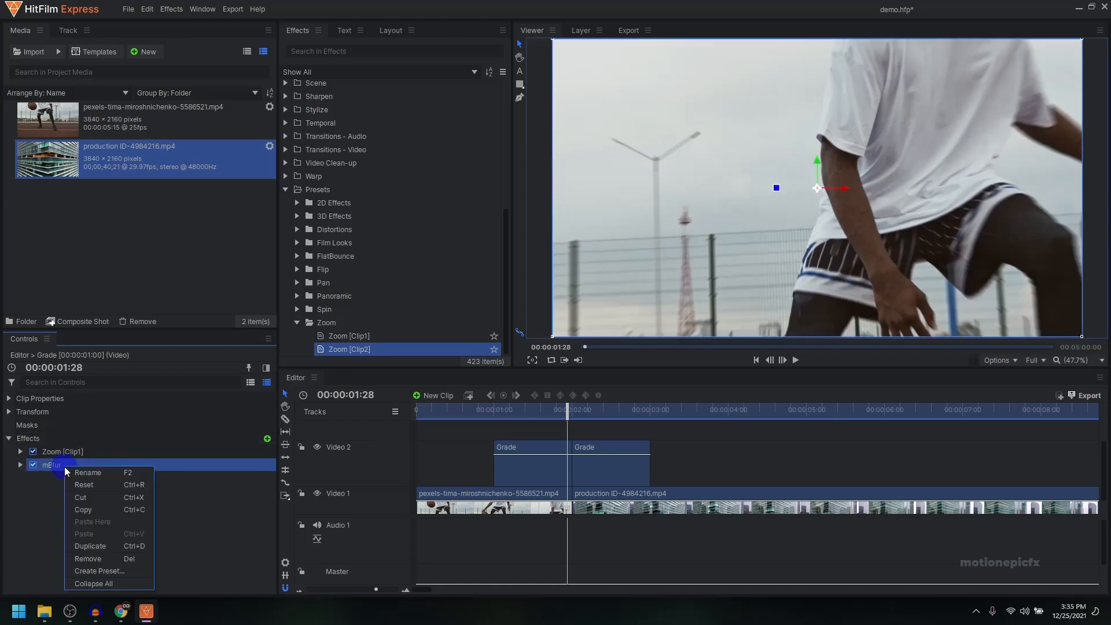
pyautogui.click(95, 546)
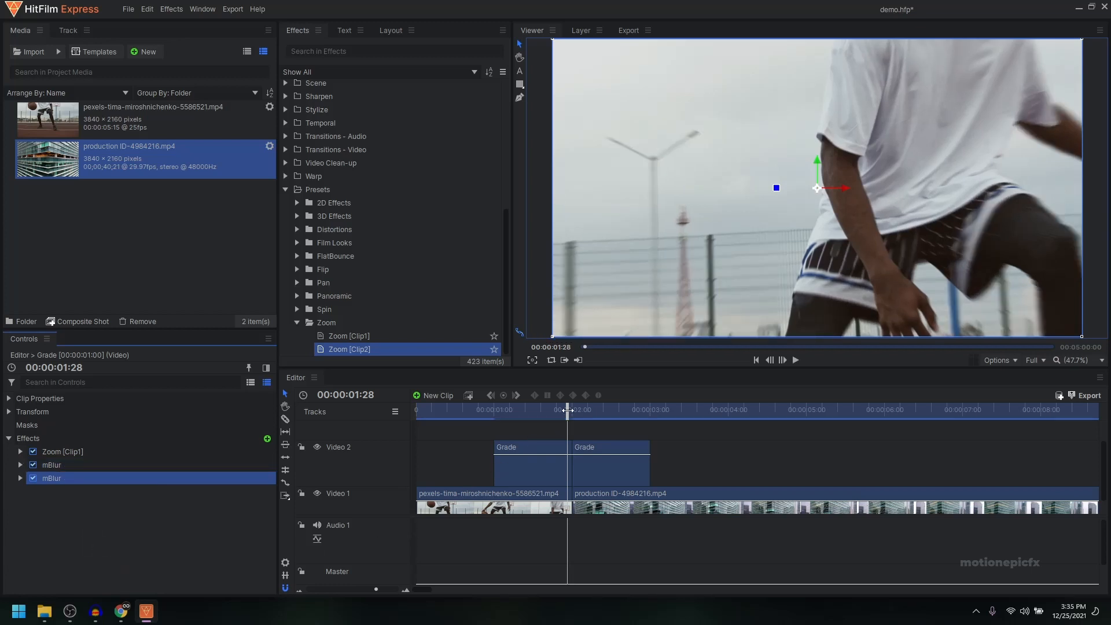
pyautogui.moveTo(568, 410); pyautogui.dragTo(582, 412)
pyautogui.click(585, 473)
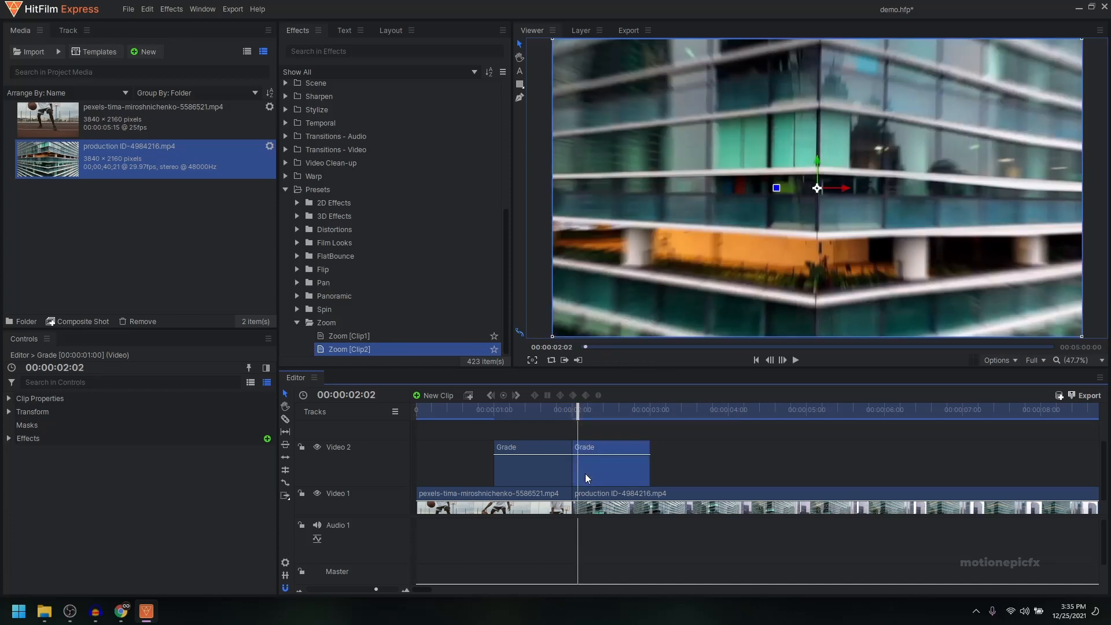
pyautogui.click(9, 438)
pyautogui.click(60, 464)
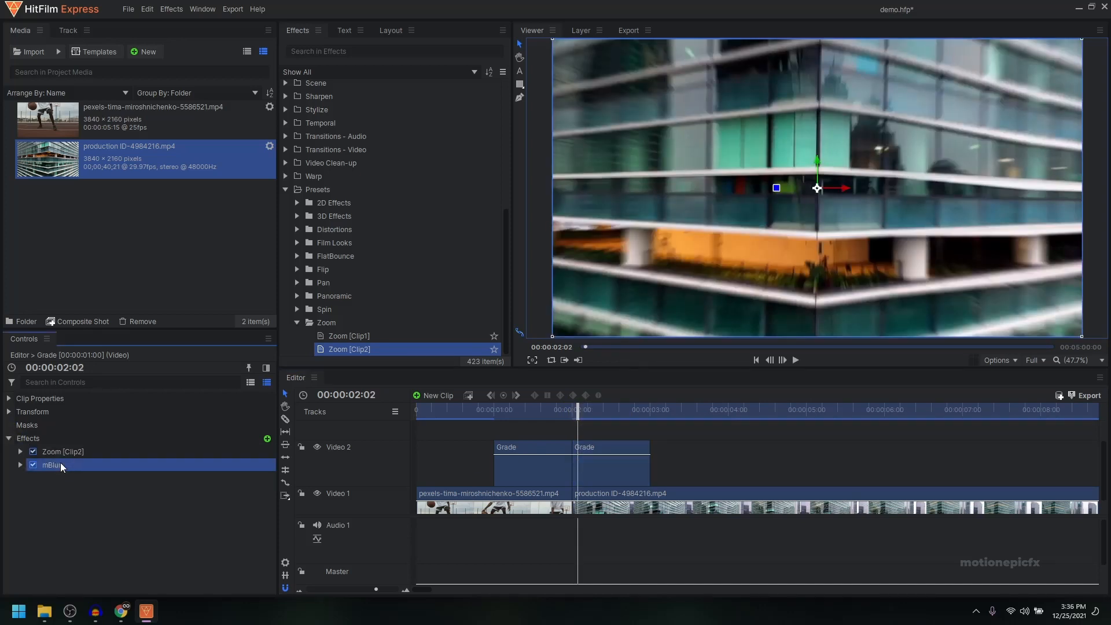
pyautogui.rightClick(61, 463)
pyautogui.click(86, 541)
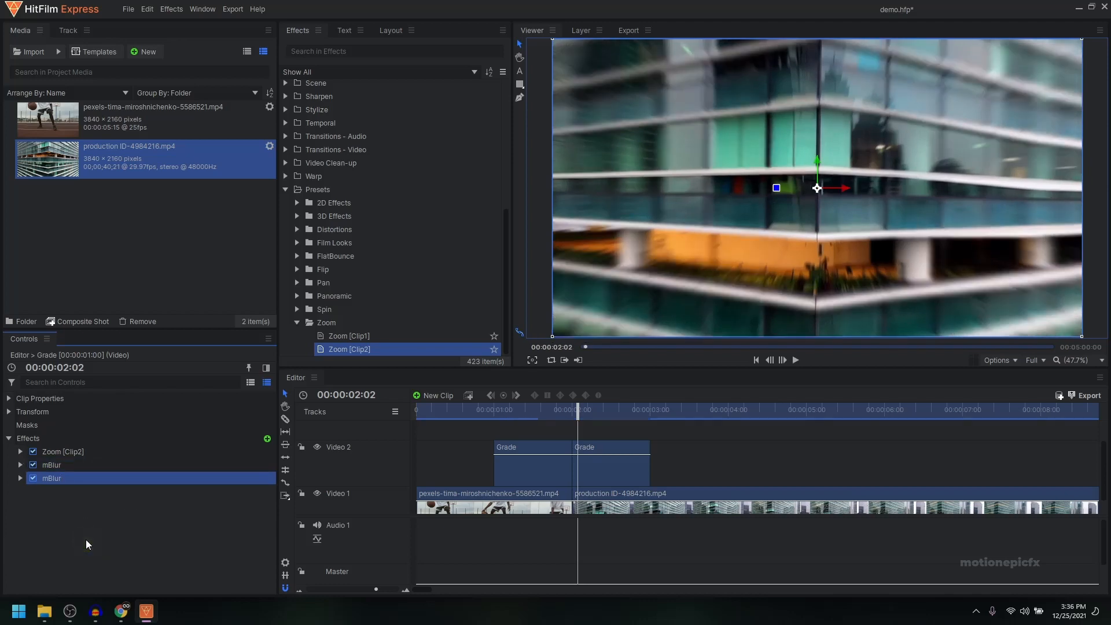
# Step: At 00:00:01:27, move the center of the first grade clip's Zoom [Clip1] effect toward the basketball, to about 832, -76
pyautogui.moveTo(555, 411)
pyautogui.mouseDown()
pyautogui.moveTo(597, 412)
pyautogui.moveTo(551, 412)
pyautogui.moveTo(564, 411)
pyautogui.mouseUp()
pyautogui.click(539, 467)
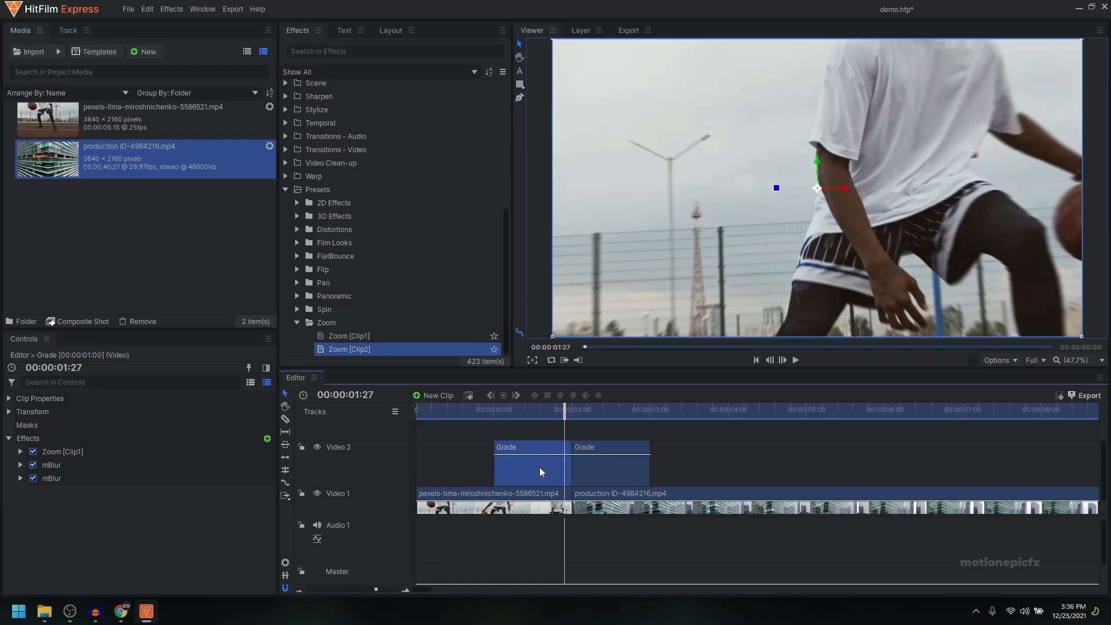
pyautogui.click(19, 451)
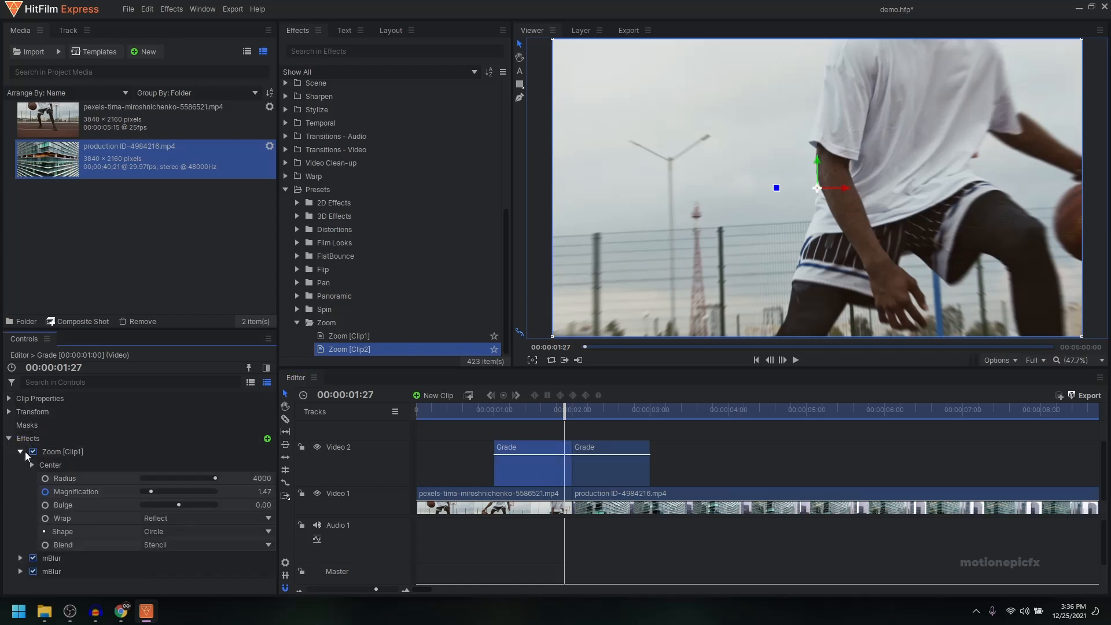
pyautogui.click(32, 464)
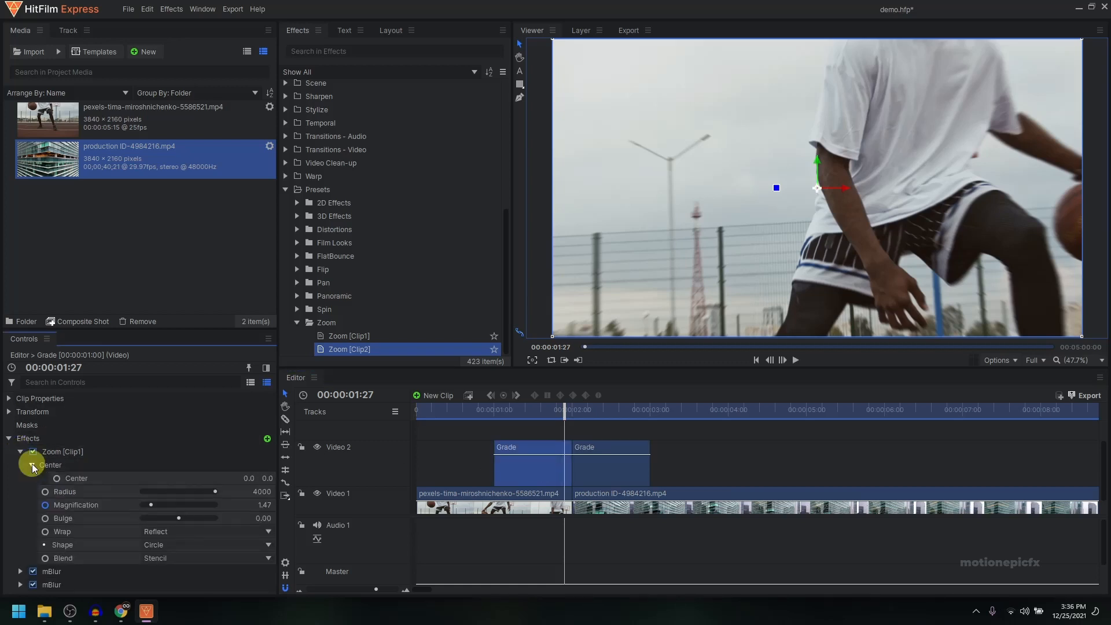
pyautogui.click(84, 478)
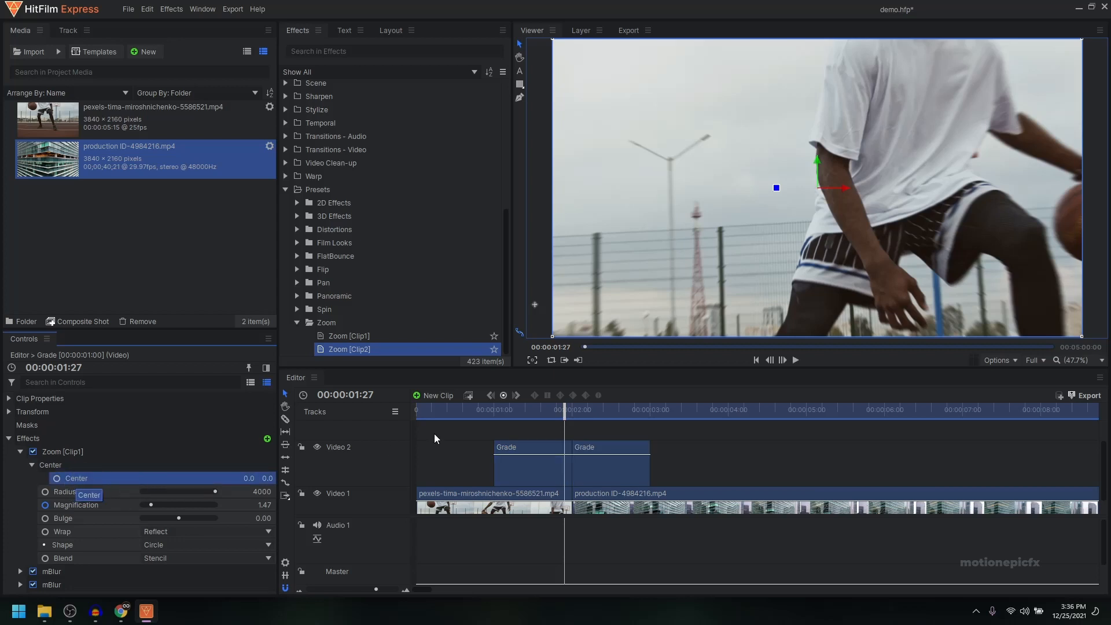
pyautogui.moveTo(816, 199); pyautogui.dragTo(1046, 221)
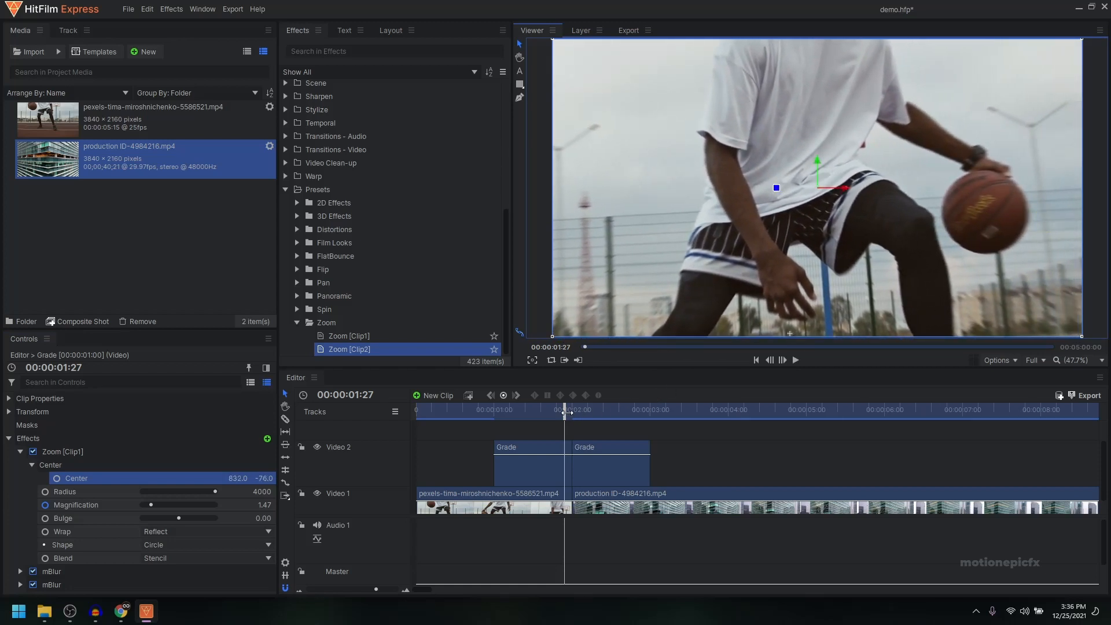
# Step: At 00:00:01:29, shift the Zoom [Clip1] center farther toward the basketball, to about 1387, -180
pyautogui.moveTo(564, 416); pyautogui.dragTo(571, 417)
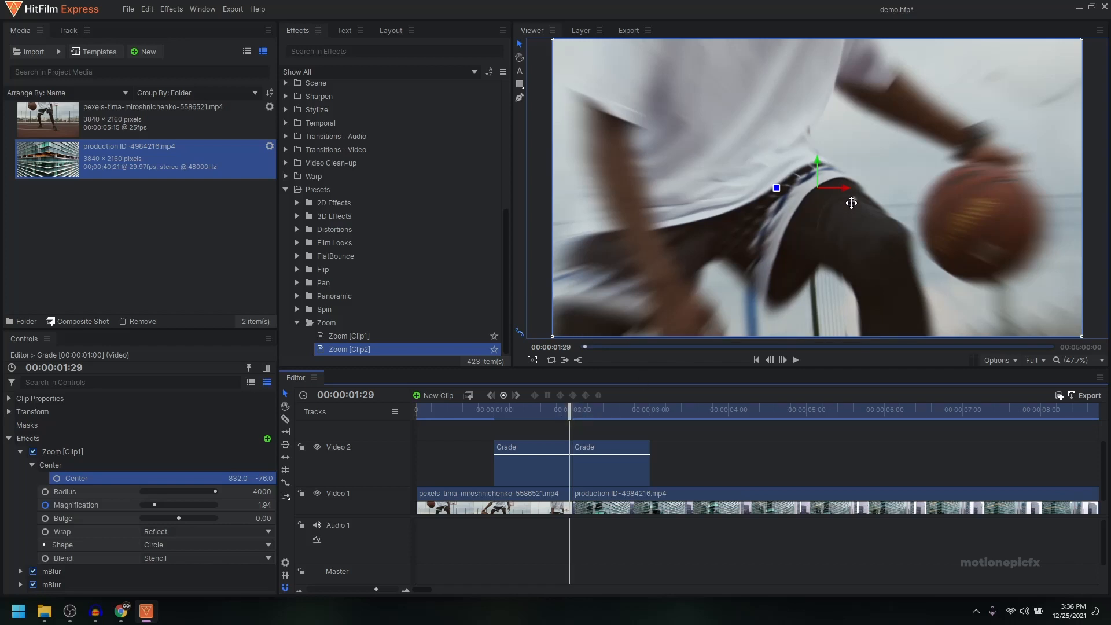
pyautogui.moveTo(974, 210); pyautogui.dragTo(1110, 231)
pyautogui.moveTo(995, 227)
pyautogui.mouseDown()
pyautogui.moveTo(908, 223)
pyautogui.moveTo(985, 220)
pyautogui.mouseUp()
# Step: Play back the zoom transition with the repositioned center, starting from 00:00:00:27
pyautogui.click(488, 408)
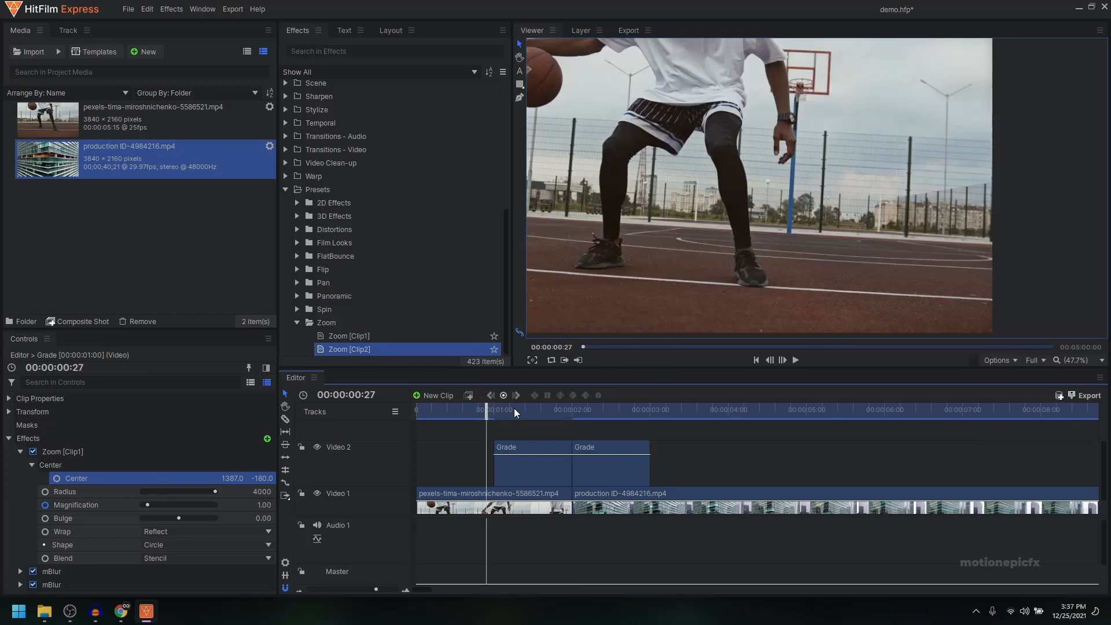
pyautogui.press('space')
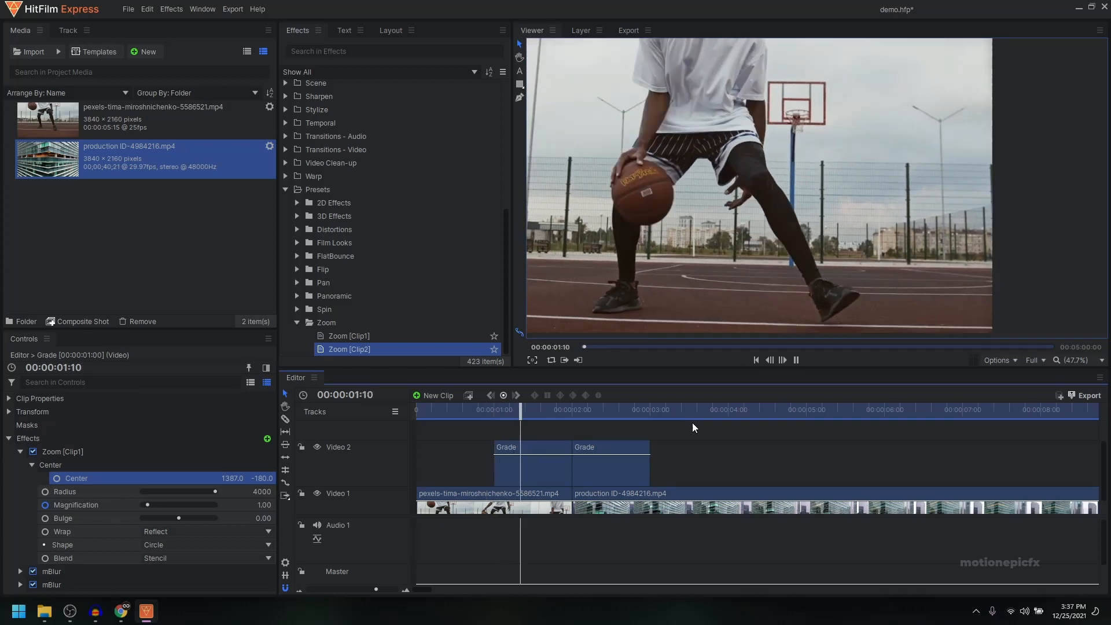
pyautogui.moveTo(524, 411); pyautogui.dragTo(501, 404)
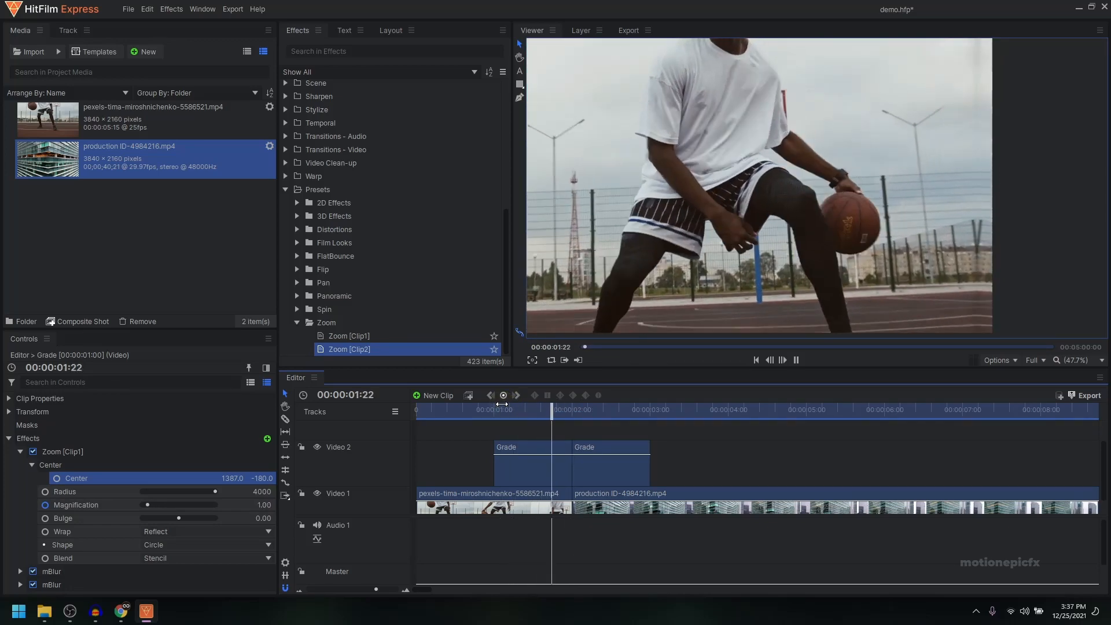
pyautogui.press('space')
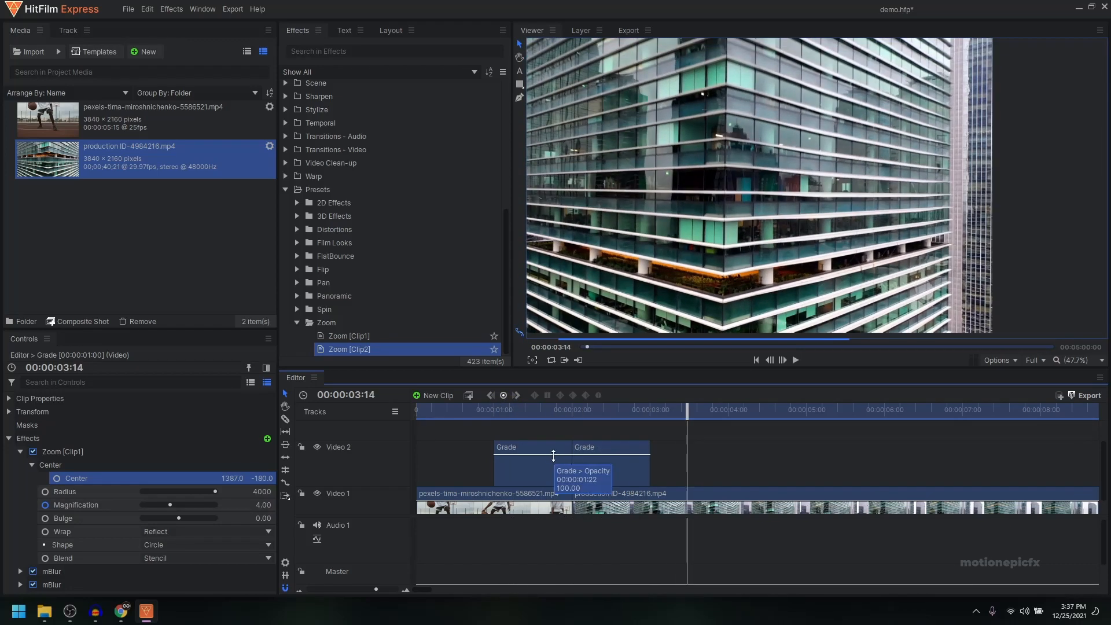
# Step: Hide the Video 2 track and set the timeline's video track size to Small
pyautogui.scroll(1, 533, 464)
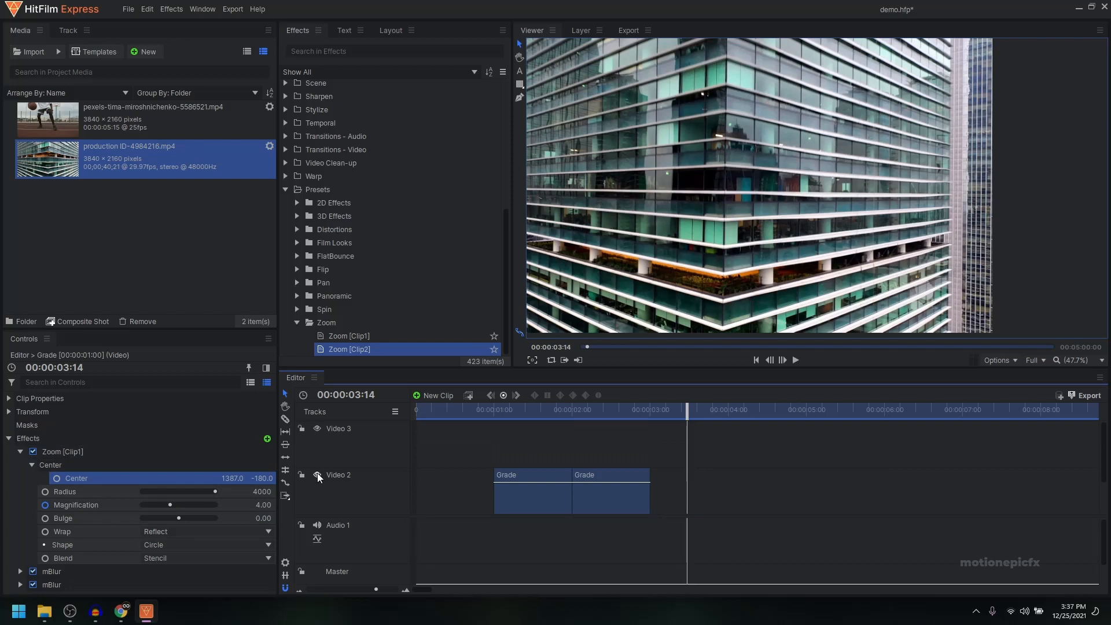
pyautogui.scroll(-1, 551, 488)
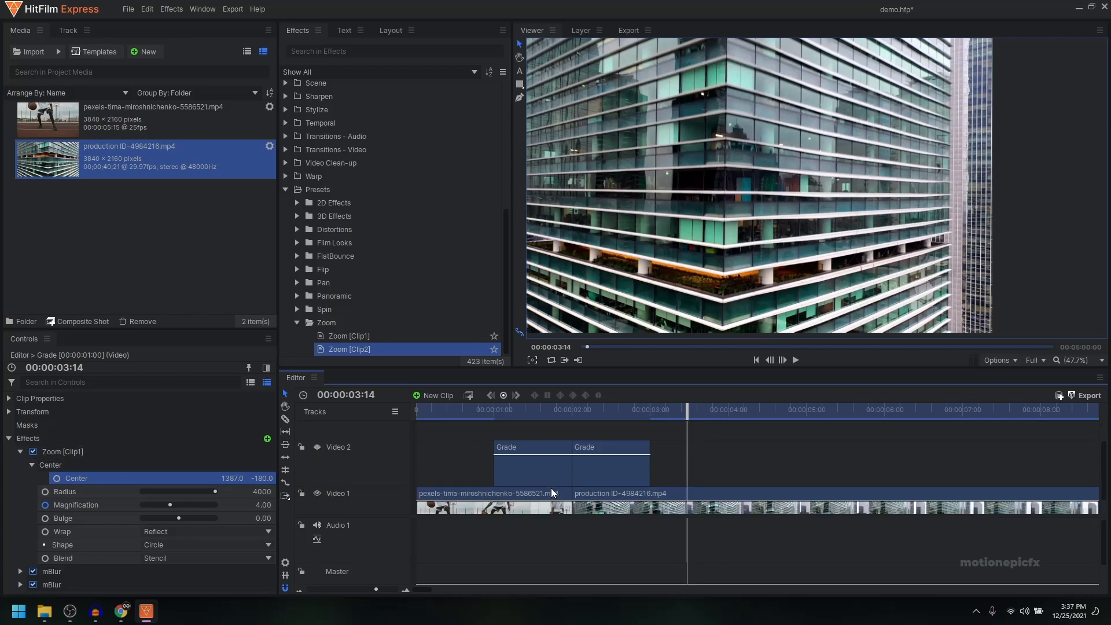
pyautogui.scroll(1, 502, 467)
pyautogui.scroll(-1, 529, 470)
pyautogui.scroll(1, 602, 480)
pyautogui.scroll(2, 602, 481)
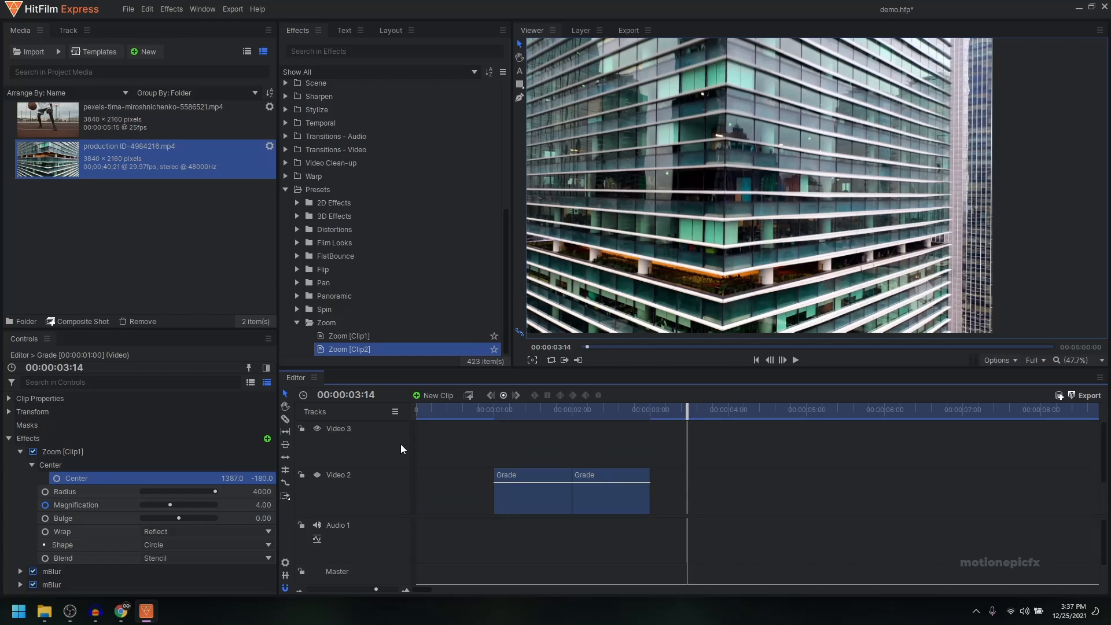
pyautogui.click(396, 412)
pyautogui.moveTo(411, 424)
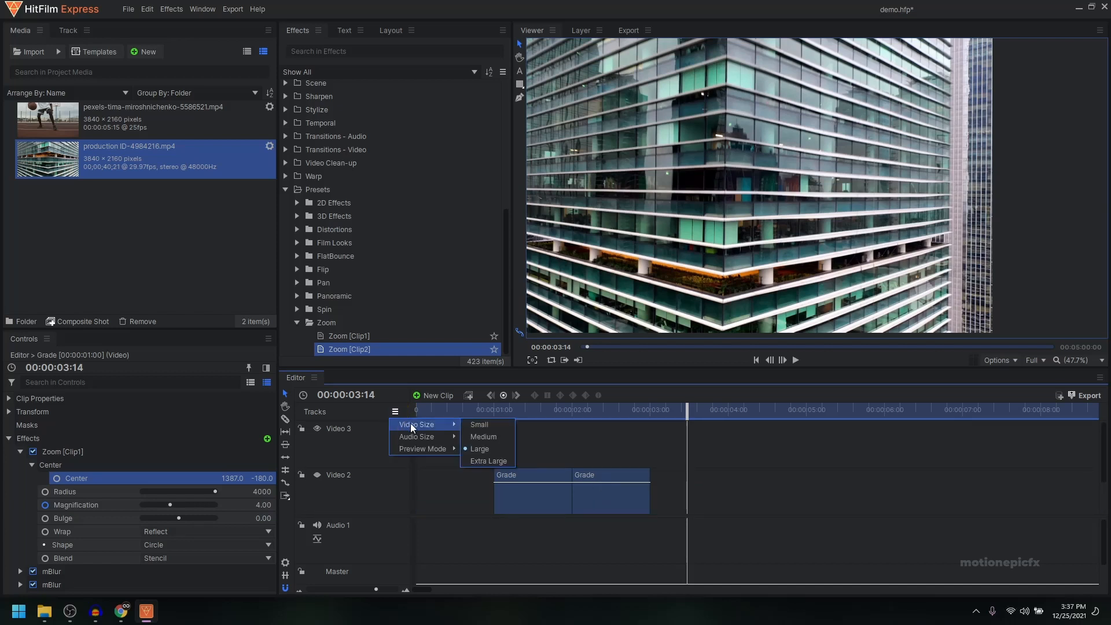
pyautogui.click(483, 428)
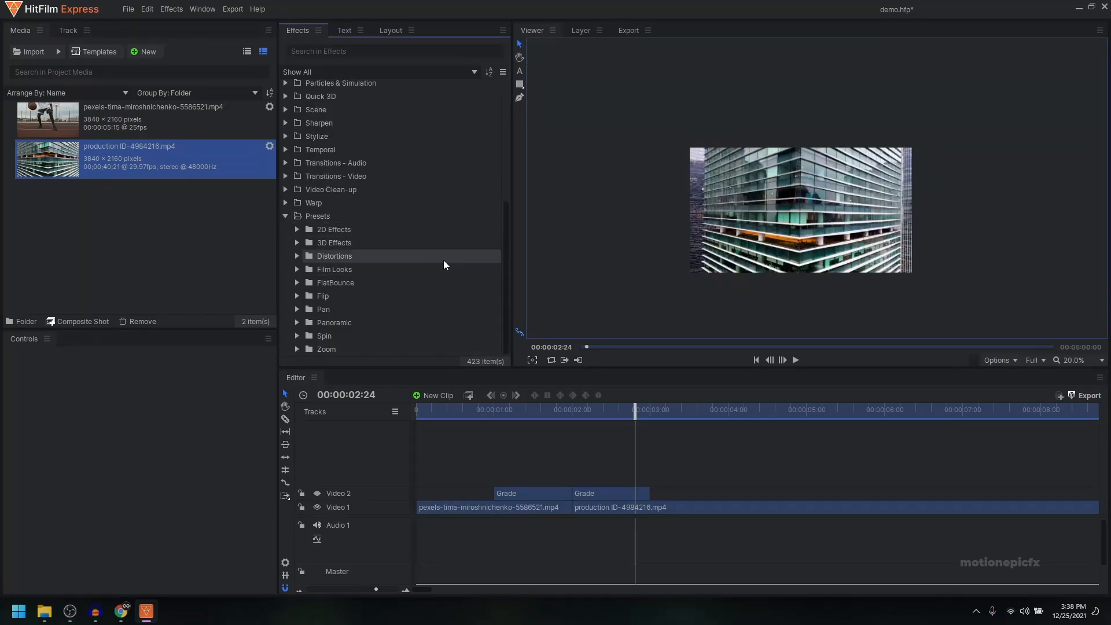
# Step: Add the Whip Pan Right [Clip1] and [Clip2] presets to Video 3 before and after the cut, trimming each to match the Video 2 grade clips
pyautogui.click(298, 309)
pyautogui.scroll(-2, 403, 293)
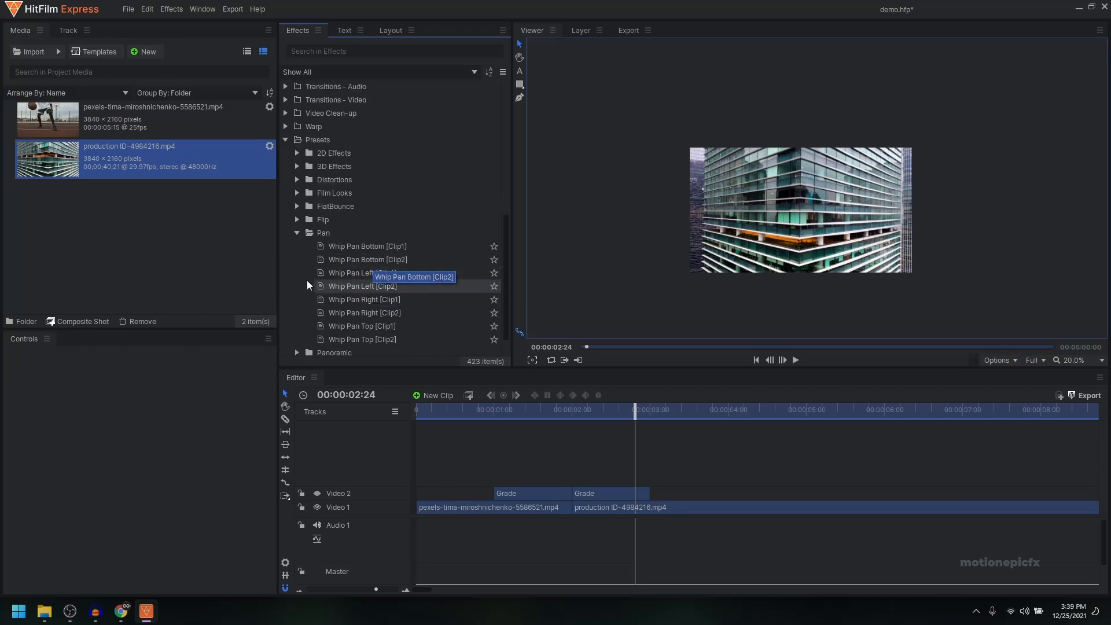
pyautogui.moveTo(359, 273); pyautogui.dragTo(348, 289)
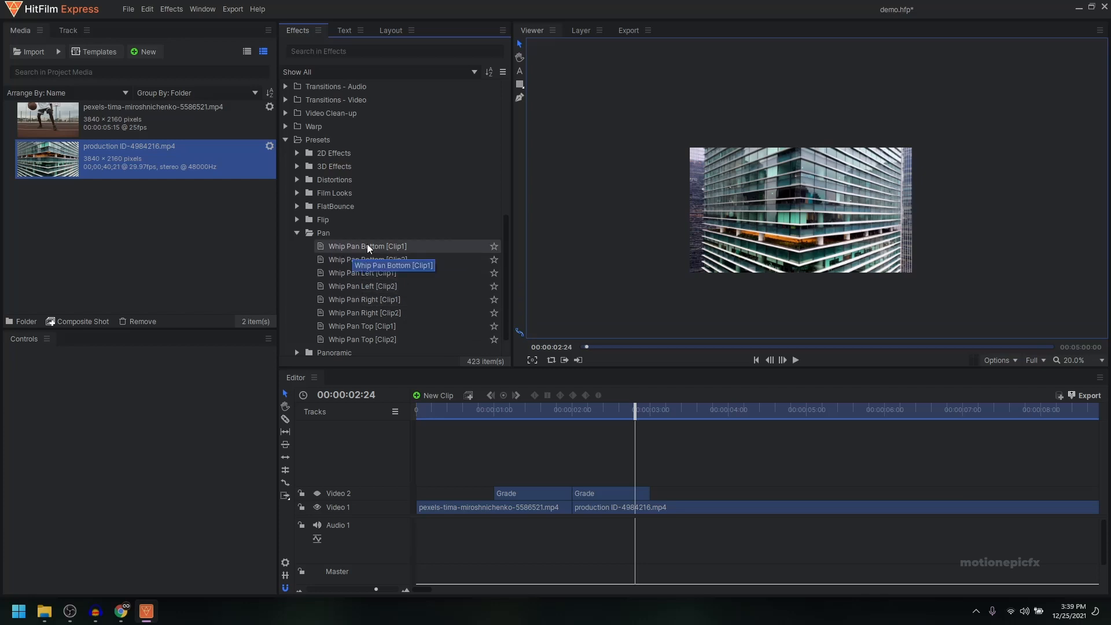
pyautogui.click(371, 274)
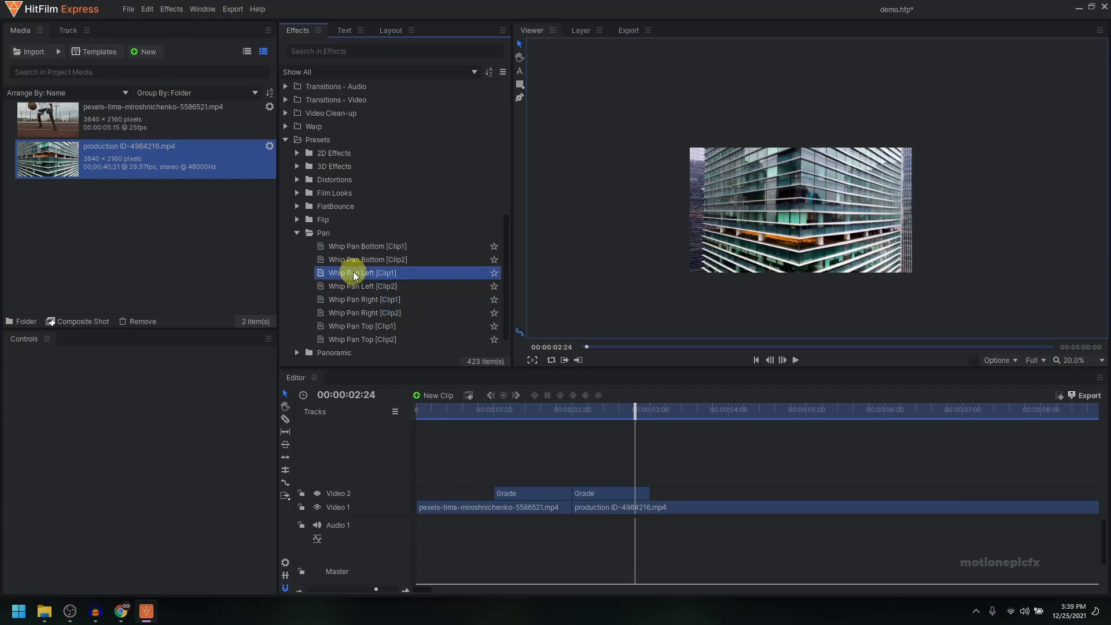
pyautogui.click(342, 299)
pyautogui.moveTo(363, 301); pyautogui.dragTo(496, 461)
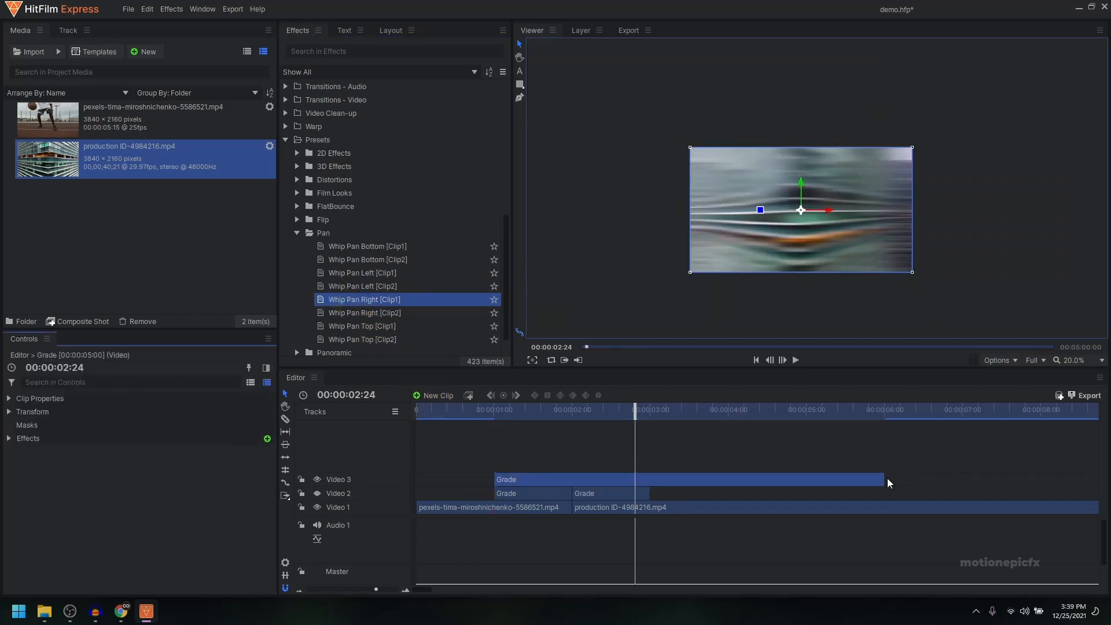
pyautogui.moveTo(885, 479); pyautogui.dragTo(572, 479)
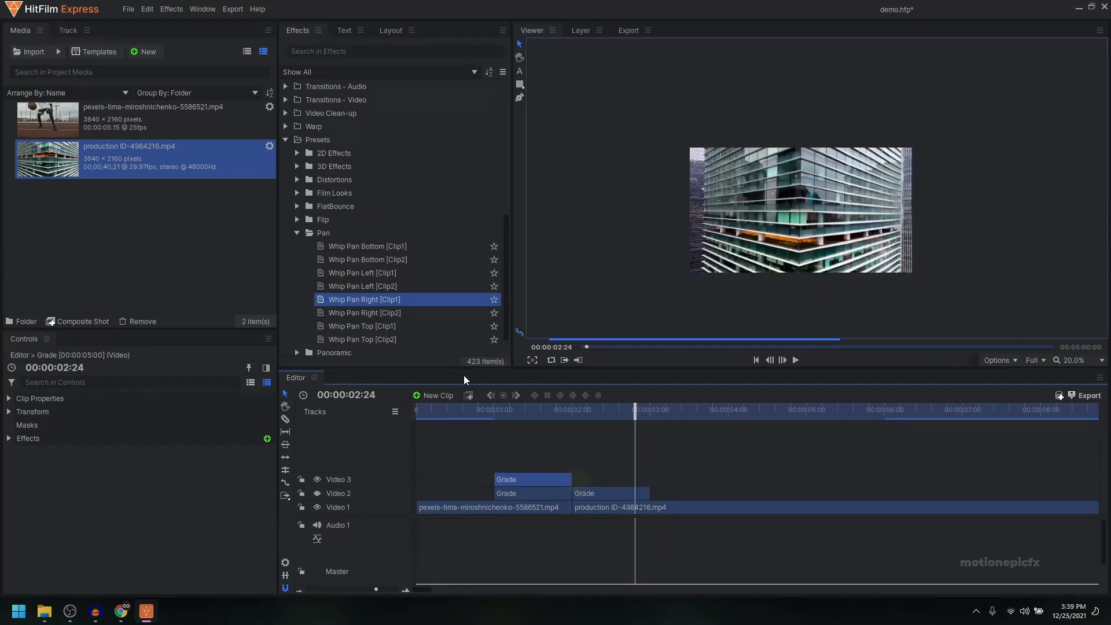
pyautogui.moveTo(379, 313); pyautogui.dragTo(574, 478)
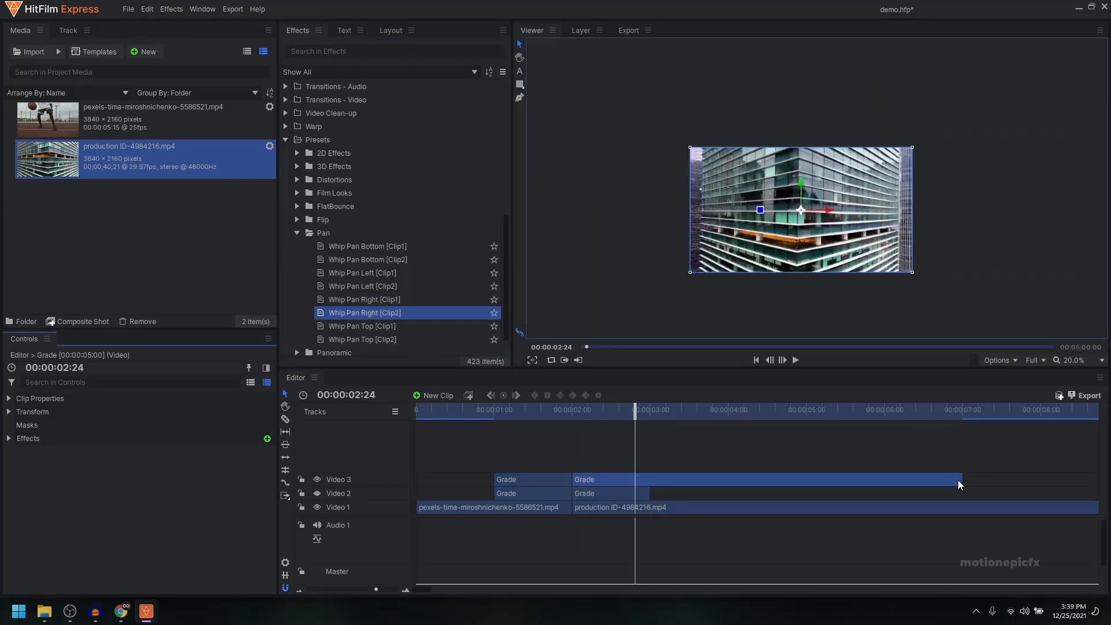
pyautogui.moveTo(960, 480); pyautogui.dragTo(640, 471)
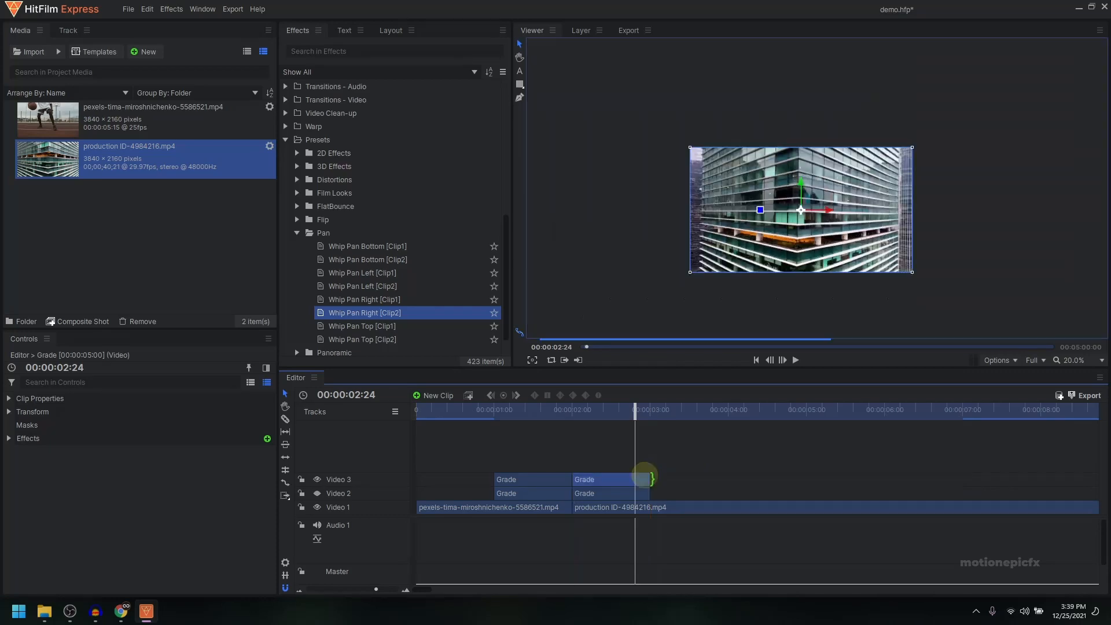
# Step: Play back the whip pan transition across the cut between the two clips
pyautogui.moveTo(494, 413); pyautogui.dragTo(487, 436)
pyautogui.press('space')
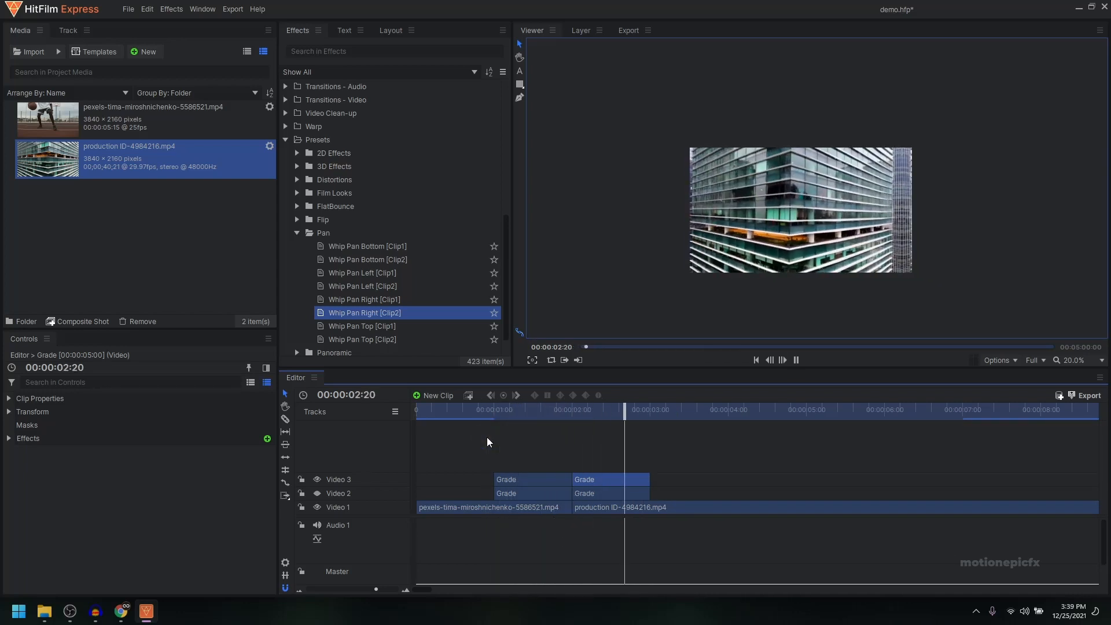
pyautogui.press('space')
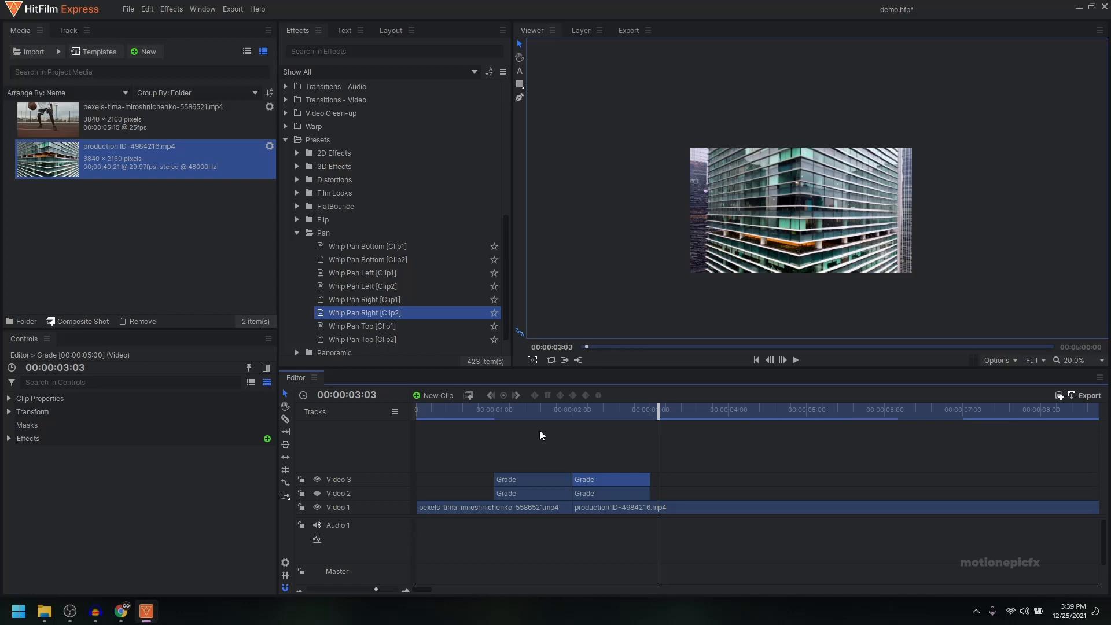
# Step: Replay the whip pan transition repeatedly from just before 00:00:01:00
pyautogui.click(491, 412)
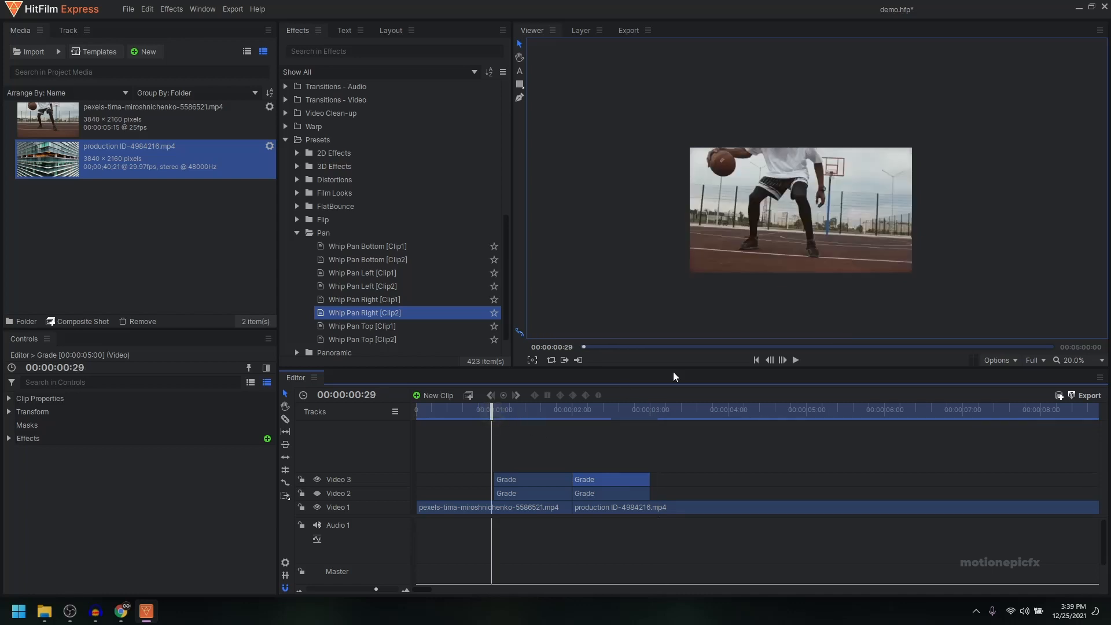
pyautogui.click(797, 360)
pyautogui.click(797, 360)
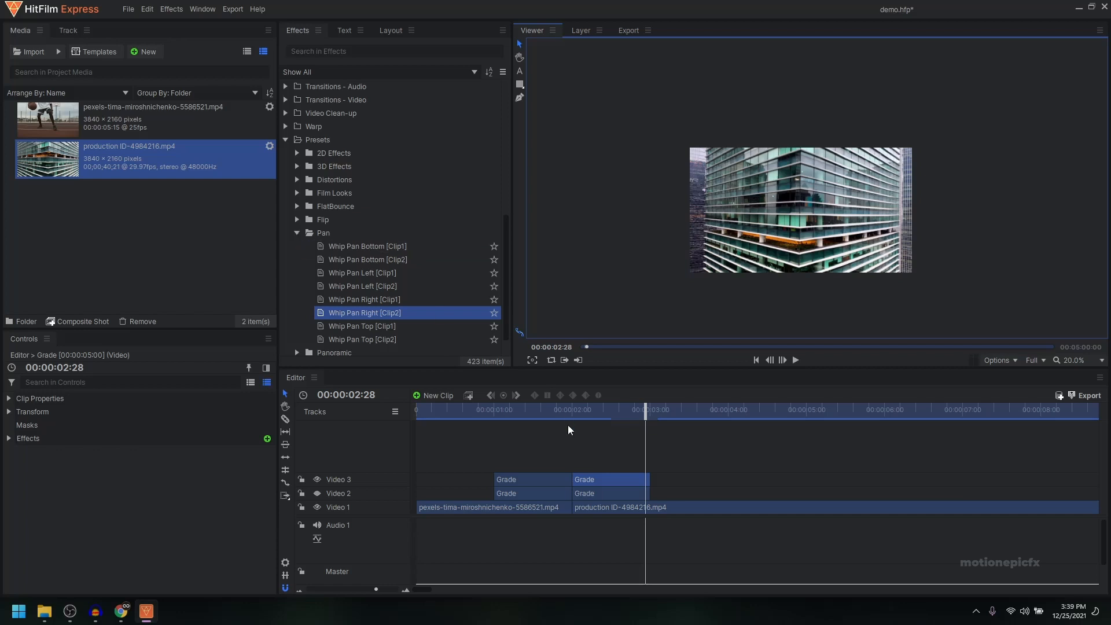
pyautogui.click(488, 409)
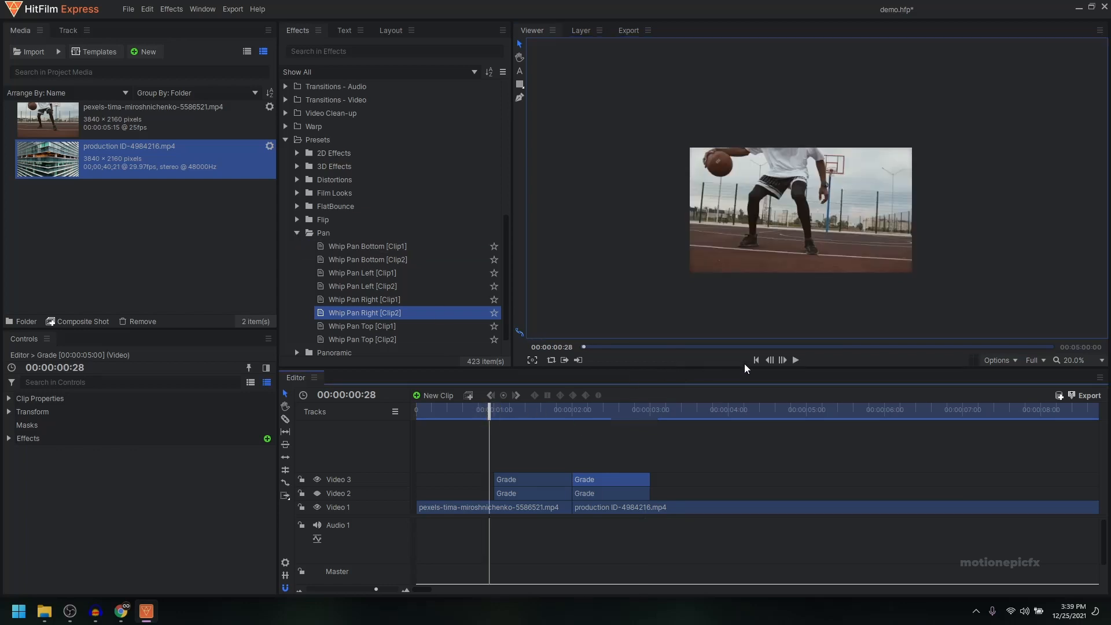
pyautogui.click(797, 360)
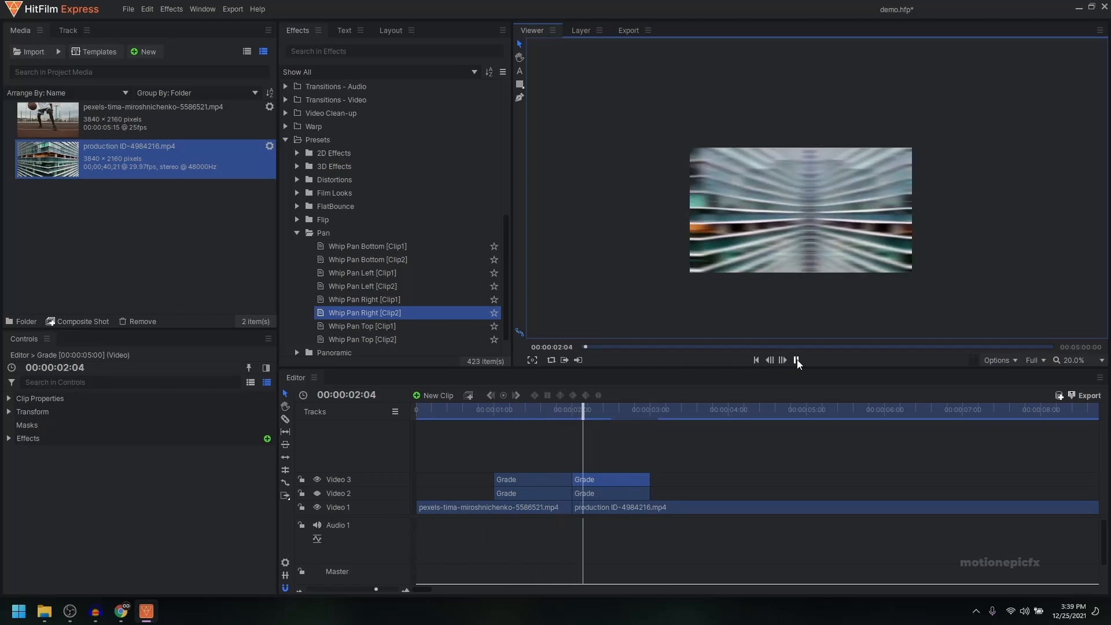
pyautogui.click(797, 360)
pyautogui.click(492, 409)
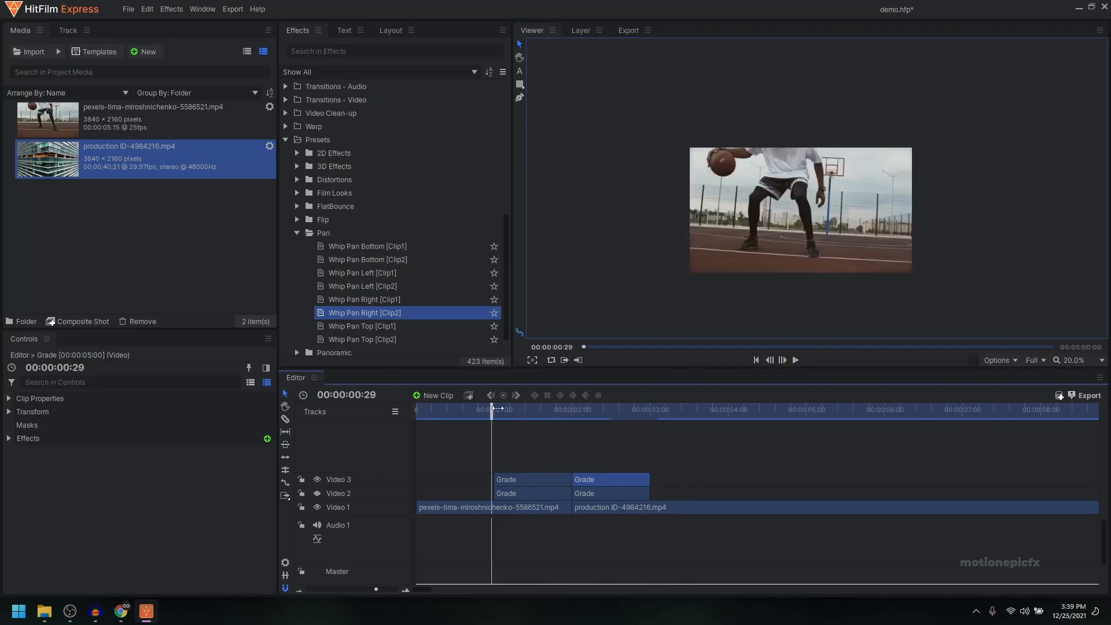